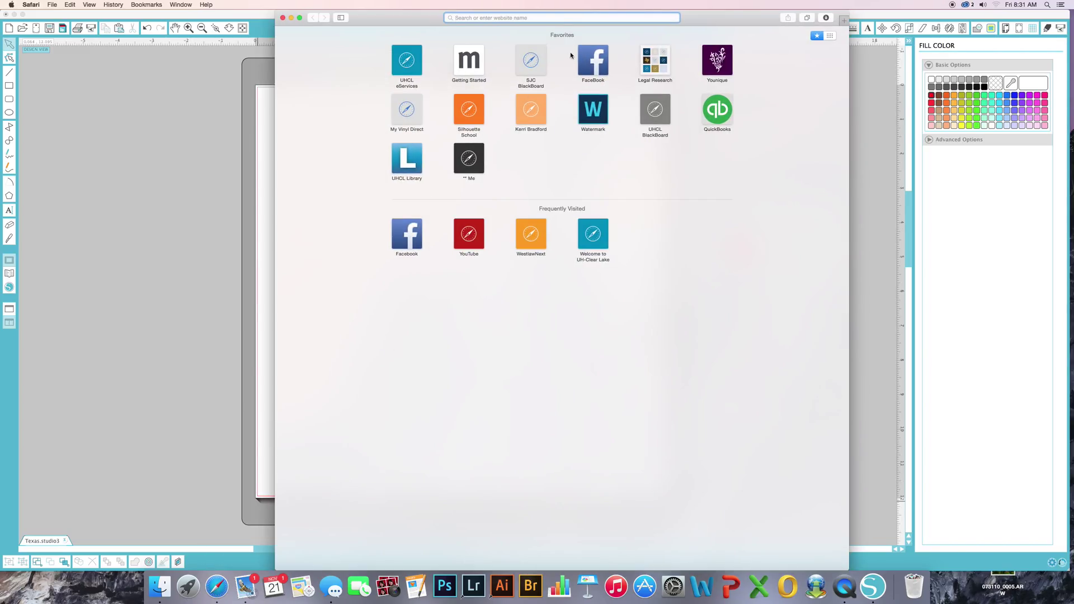
# - Search Google Images for 'texas' to get a grid of Texas maps and outlines
pyautogui.write('g')
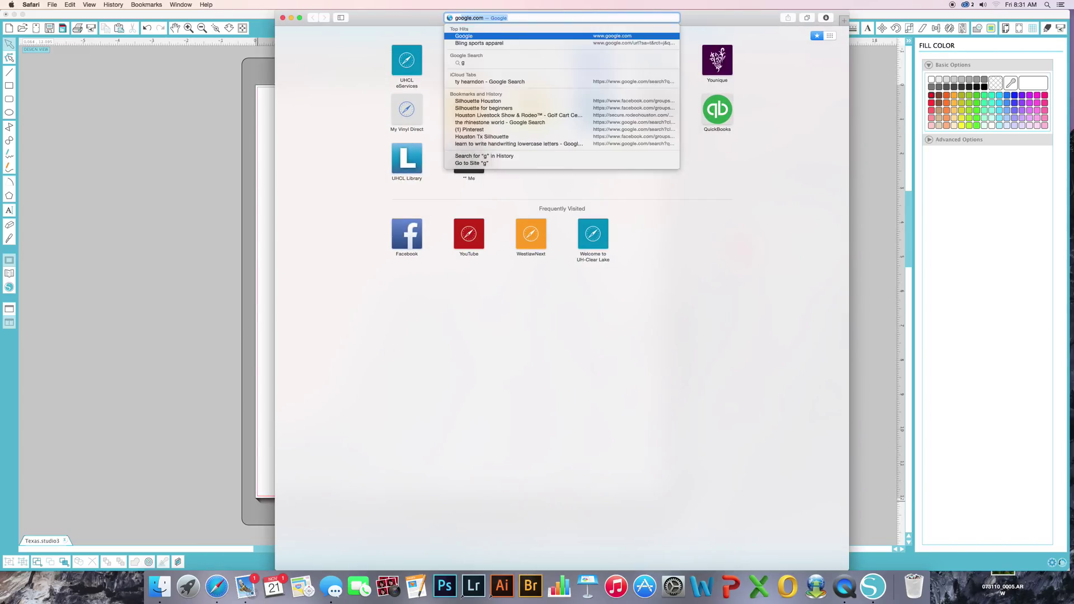
pyautogui.write('oogle images')
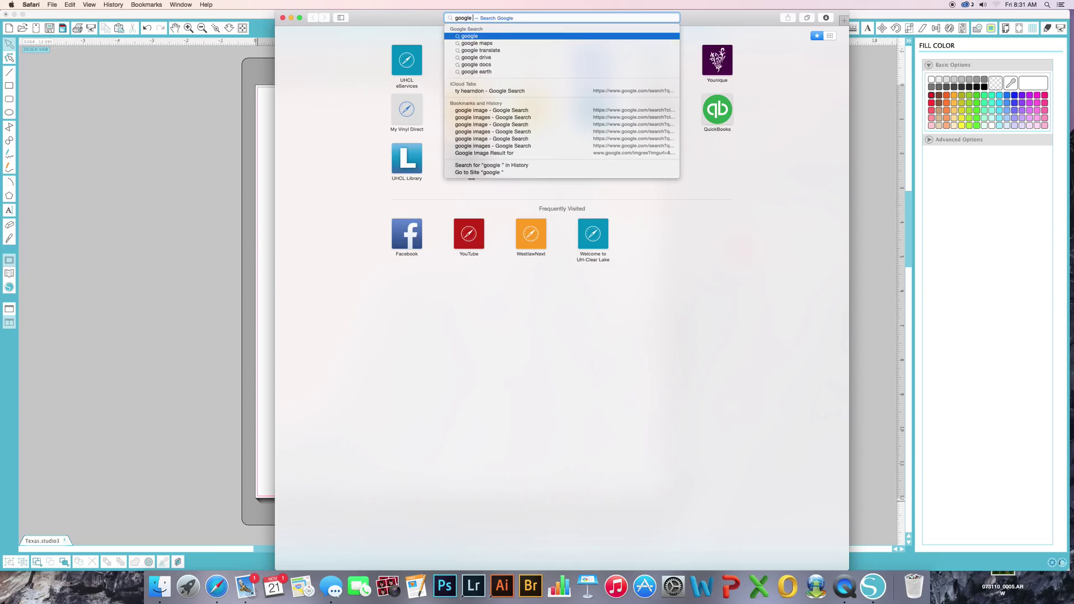
pyautogui.press('Return')
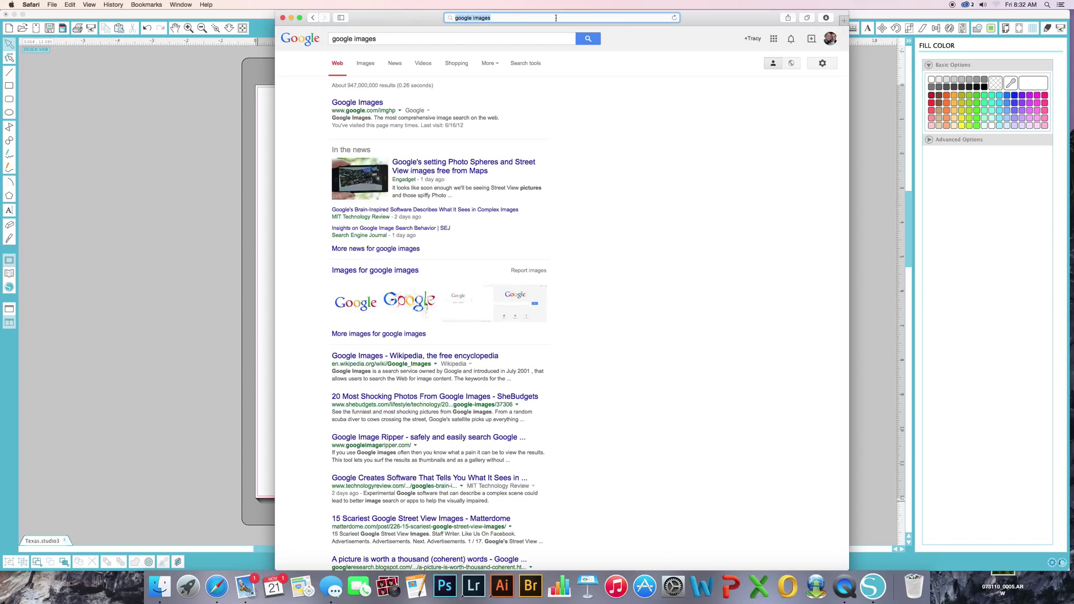
pyautogui.click(365, 63)
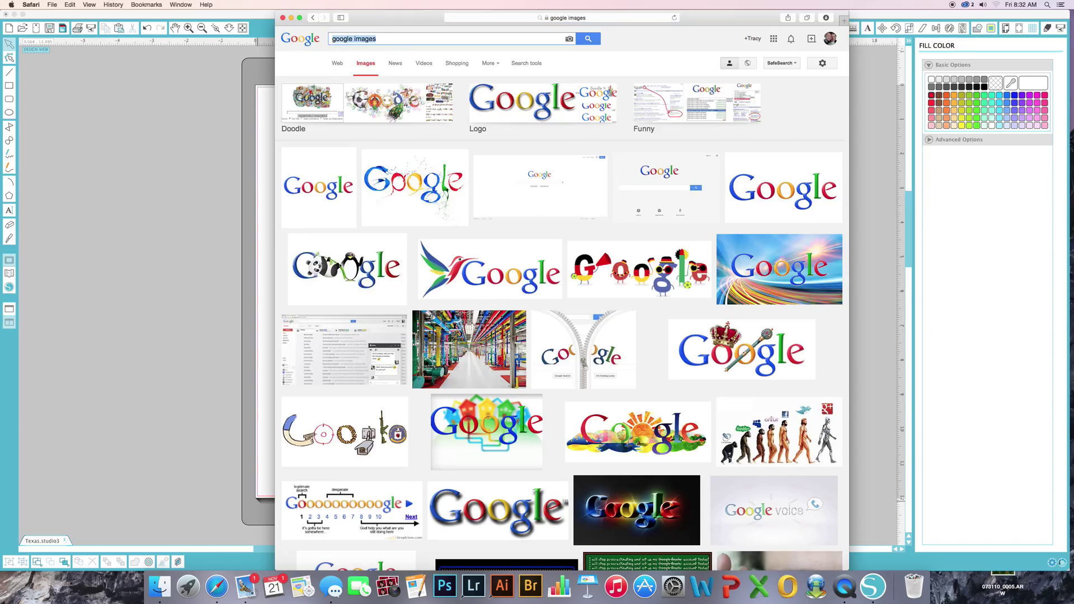
pyautogui.write('texas')
pyautogui.press('Return')
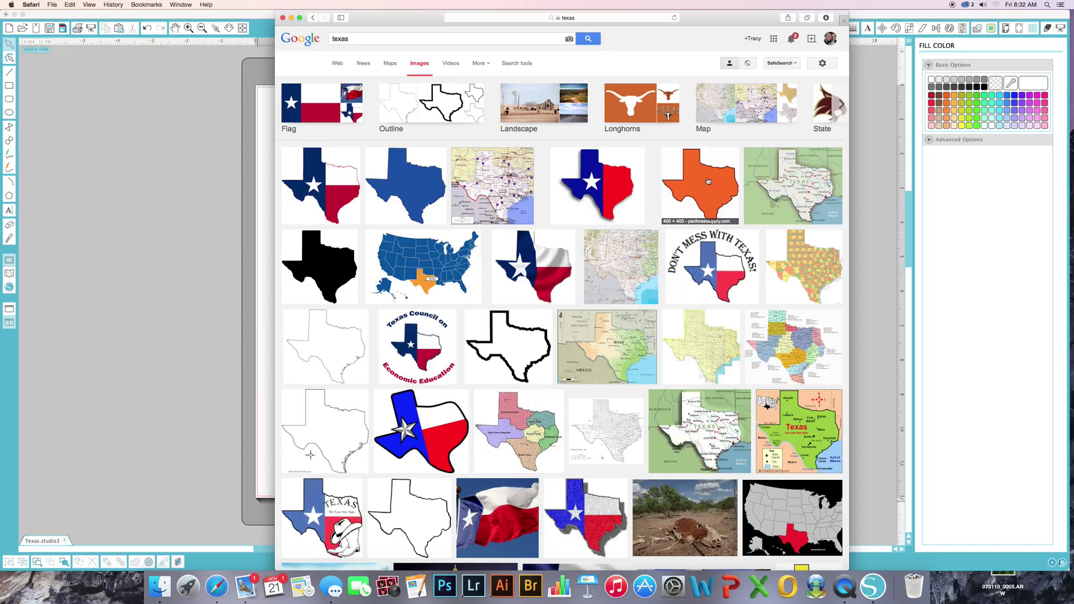
# - Save the orange Texas silhouette image to the Desktop as 'Texas'
pyautogui.click(708, 181)
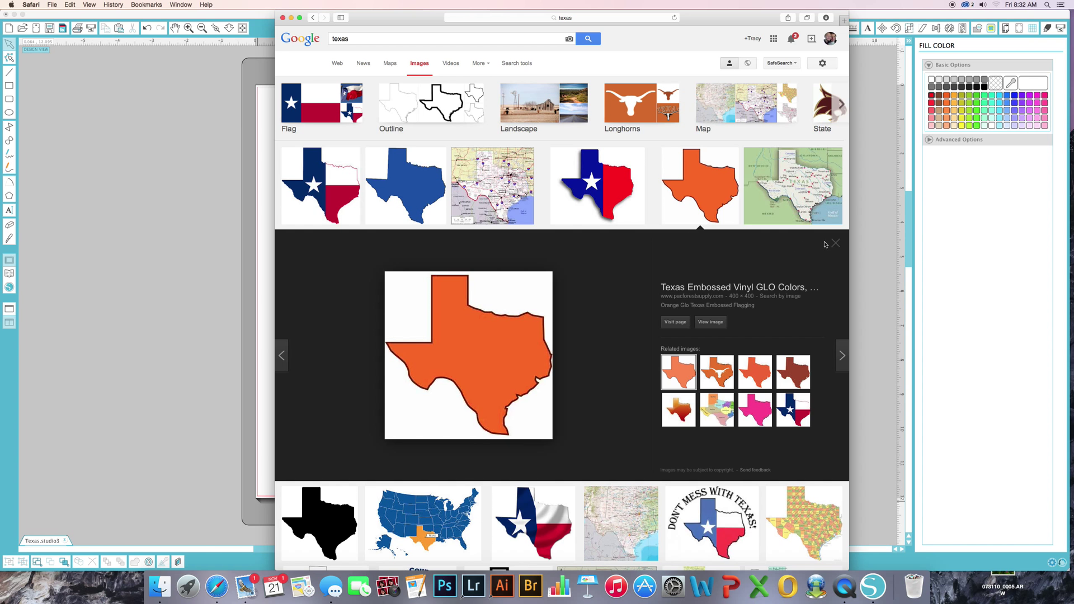
pyautogui.click(835, 244)
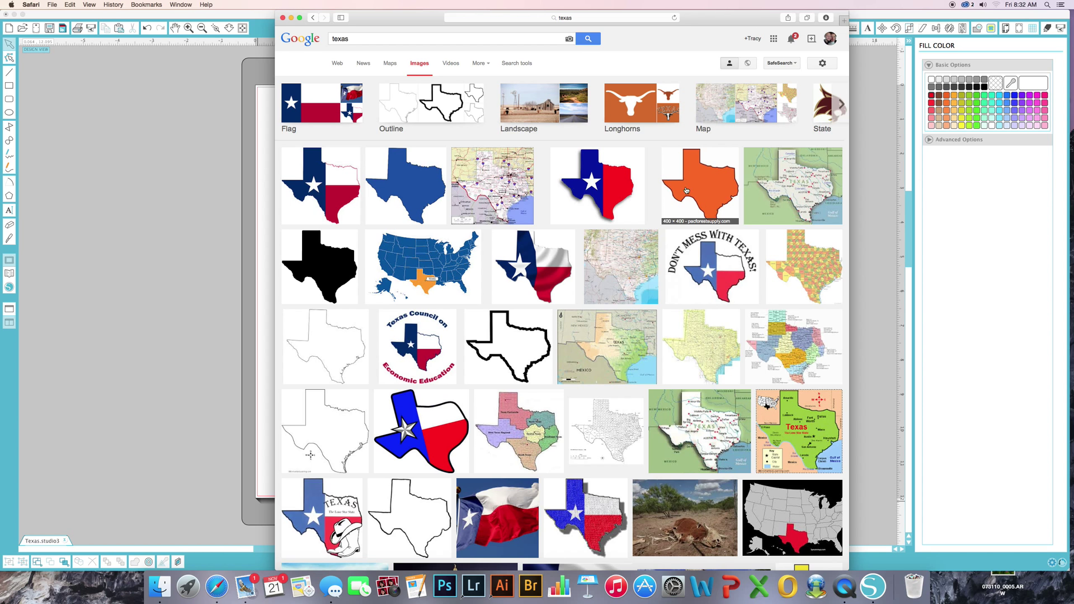
pyautogui.rightClick(709, 180)
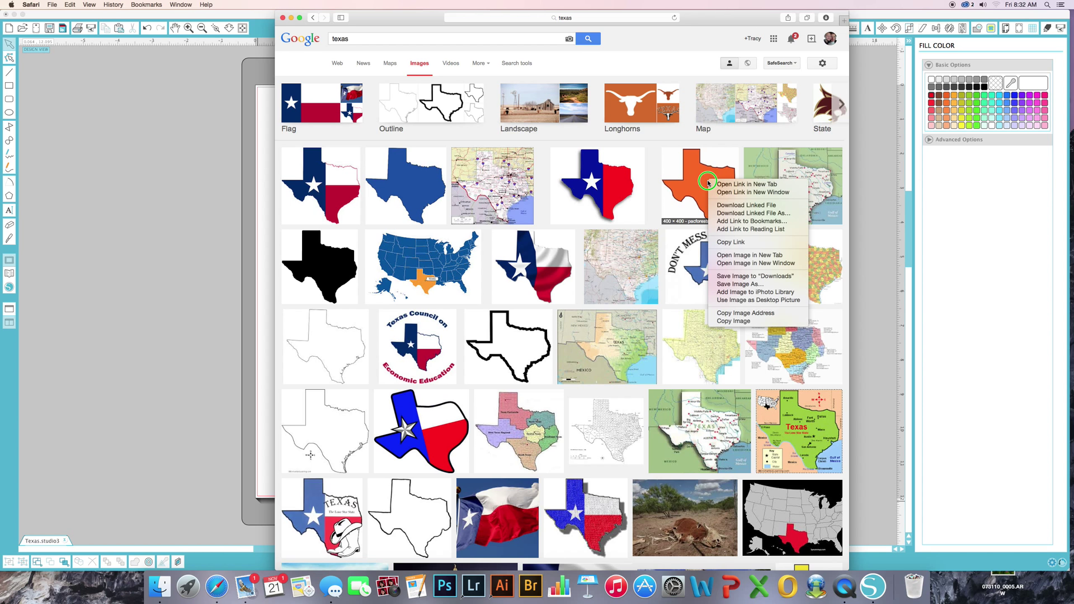
pyautogui.click(744, 284)
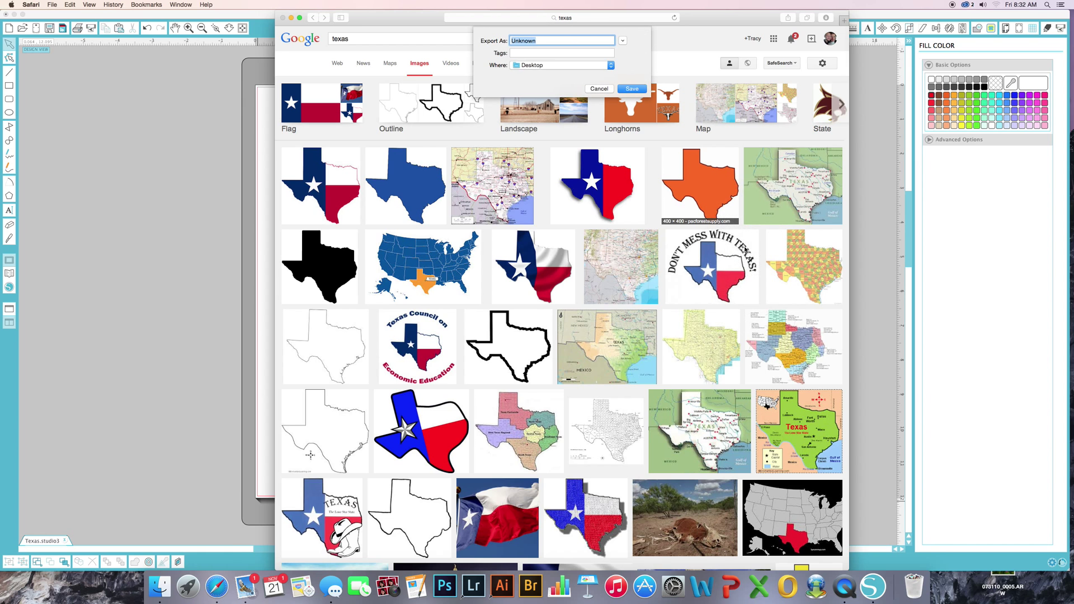
pyautogui.write('Texas')
pyautogui.click(633, 89)
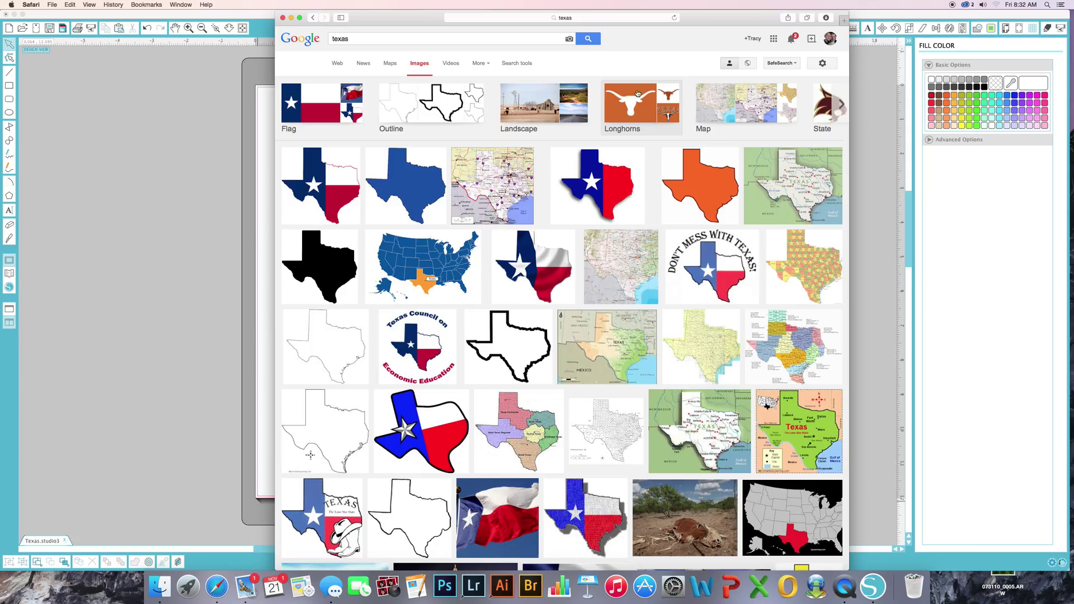
# - Minimize Safari and open the saved Texas image in Silhouette Studio
pyautogui.click(291, 19)
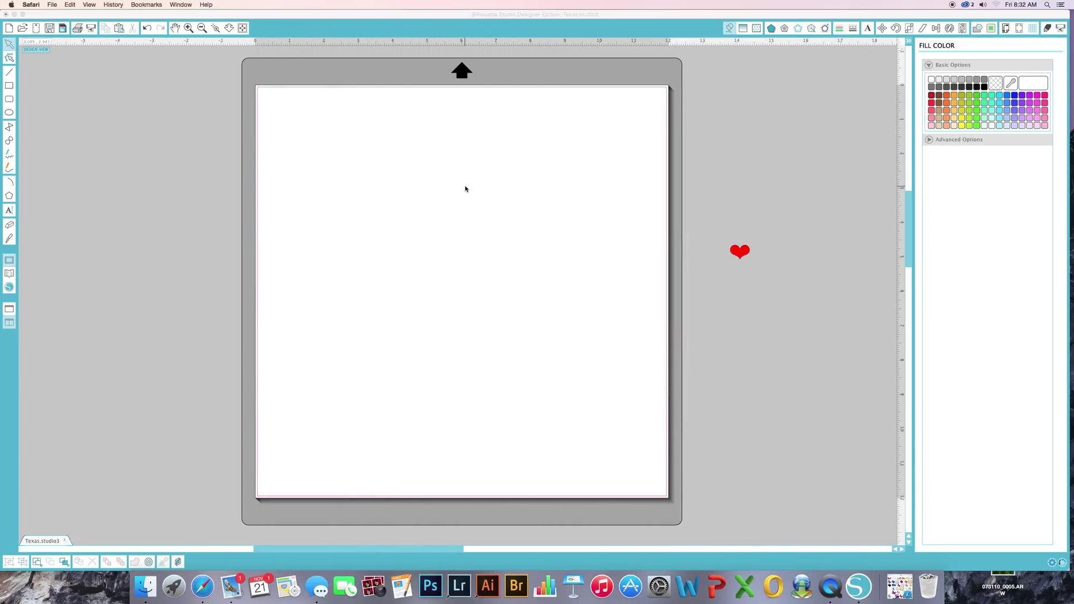
pyautogui.click(468, 164)
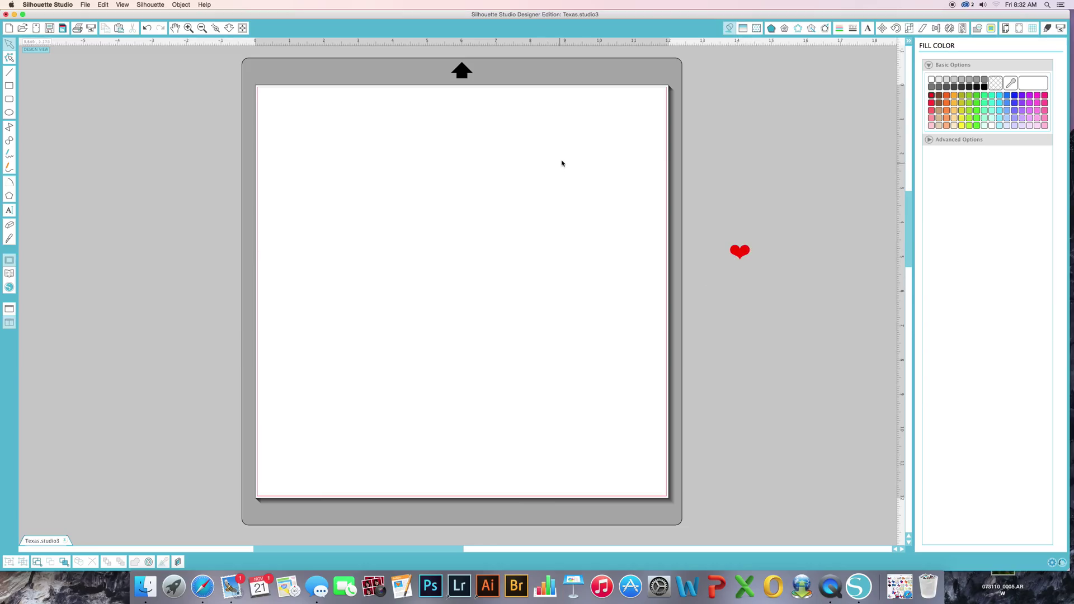
pyautogui.click(25, 29)
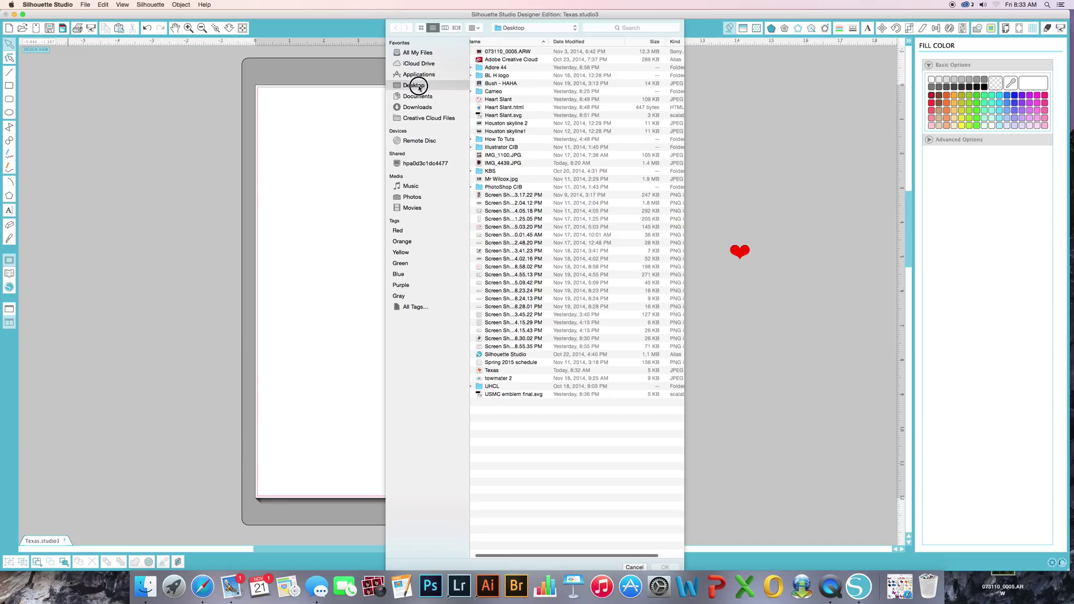
pyautogui.doubleClick(497, 372)
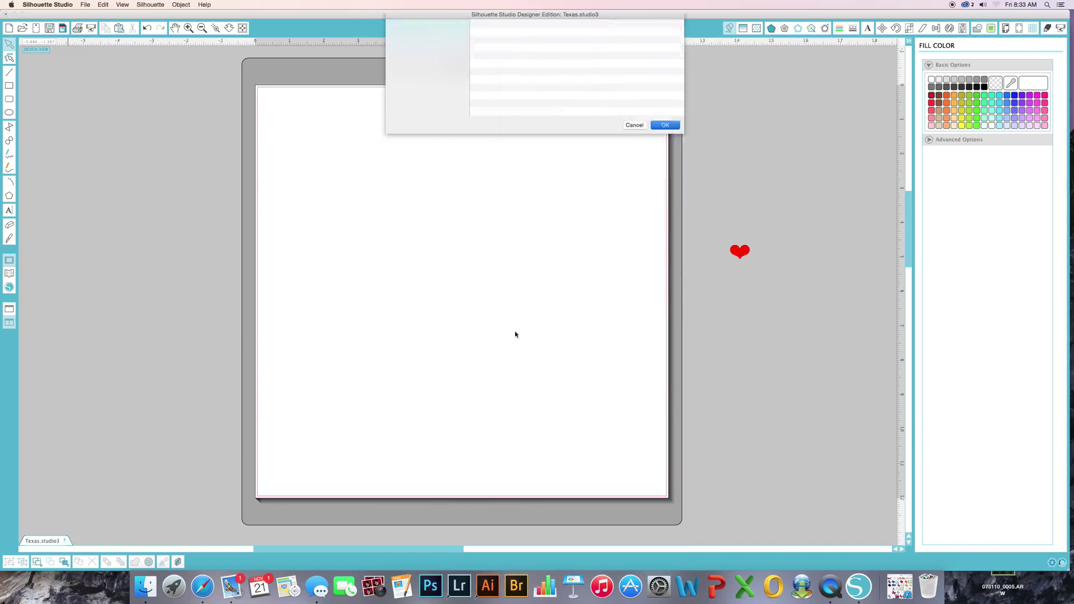
# - Center the Texas image on the mat and enlarge it to about 5.167 in
pyautogui.moveTo(311, 161); pyautogui.dragTo(456, 253)
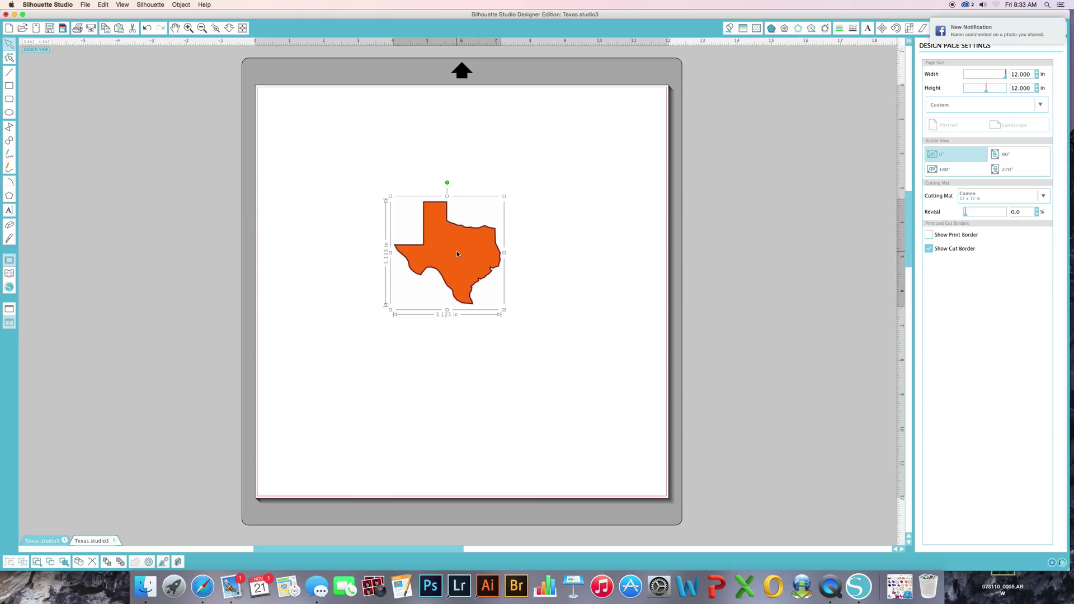
pyautogui.moveTo(389, 311); pyautogui.dragTo(342, 403)
pyautogui.click(436, 180)
pyautogui.moveTo(422, 295); pyautogui.dragTo(457, 270)
# - Mark a trace area around the Texas image and raise the High Pass Filter to 200
pyautogui.click(994, 28)
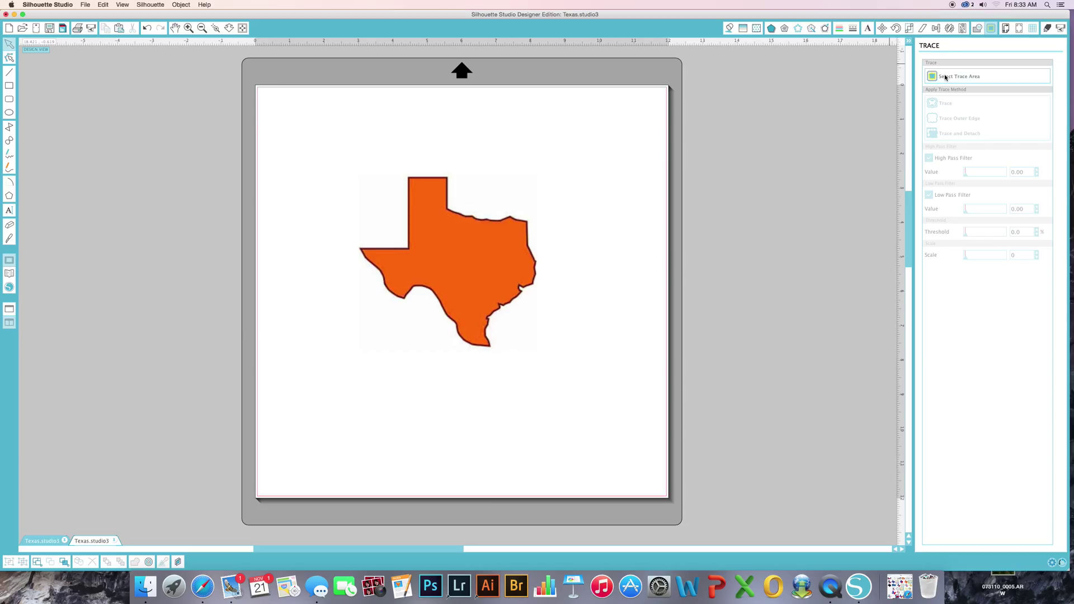
pyautogui.click(945, 77)
pyautogui.moveTo(331, 151)
pyautogui.mouseDown()
pyautogui.moveTo(563, 266)
pyautogui.moveTo(576, 381)
pyautogui.mouseUp()
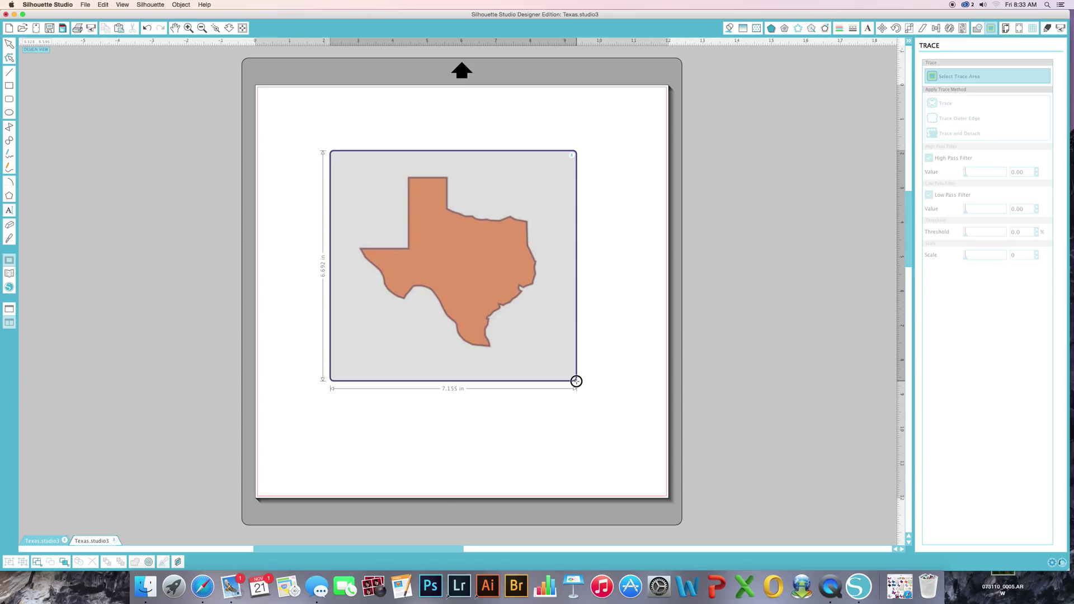
pyautogui.moveTo(576, 381)
pyautogui.mouseDown()
pyautogui.moveTo(415, 216)
pyautogui.moveTo(491, 192)
pyautogui.moveTo(528, 198)
pyautogui.moveTo(596, 318)
pyautogui.moveTo(594, 392)
pyautogui.moveTo(582, 371)
pyautogui.moveTo(539, 420)
pyautogui.moveTo(544, 358)
pyautogui.mouseUp()
pyautogui.moveTo(465, 246); pyautogui.dragTo(487, 261)
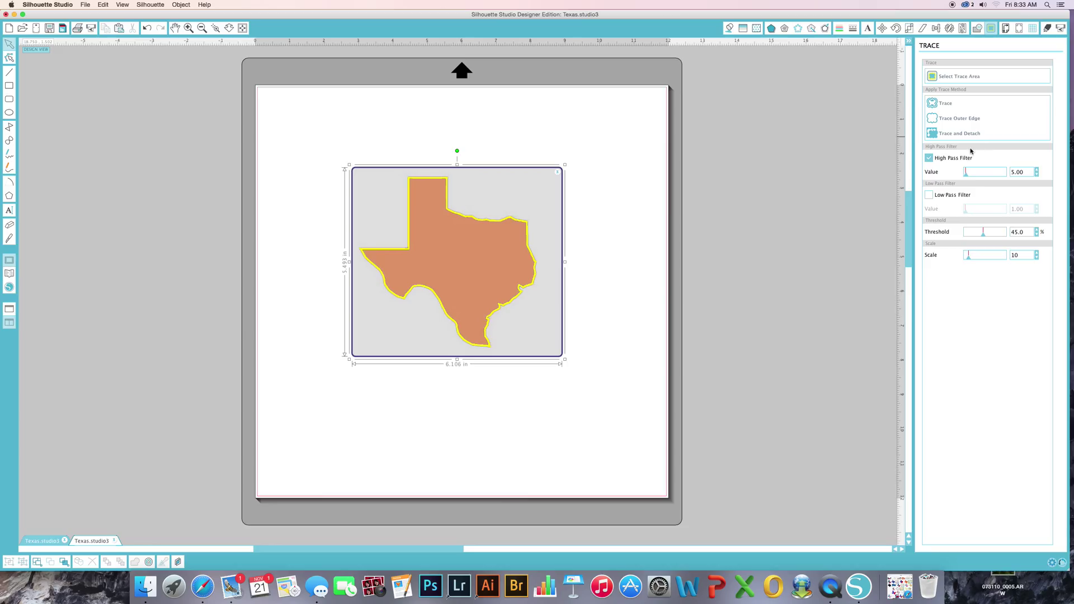
pyautogui.moveTo(965, 175)
pyautogui.mouseDown()
pyautogui.moveTo(1005, 172)
pyautogui.moveTo(983, 172)
pyautogui.moveTo(993, 177)
pyautogui.mouseUp()
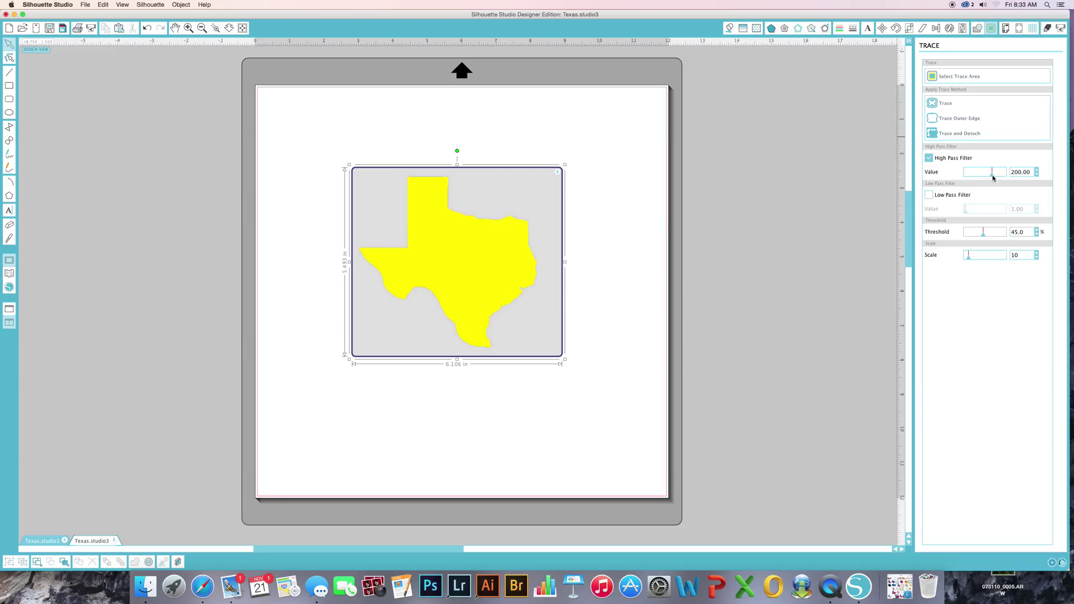
# - Trace Texas into a cut outline, then move the orange original off it and delete it
pyautogui.click(944, 104)
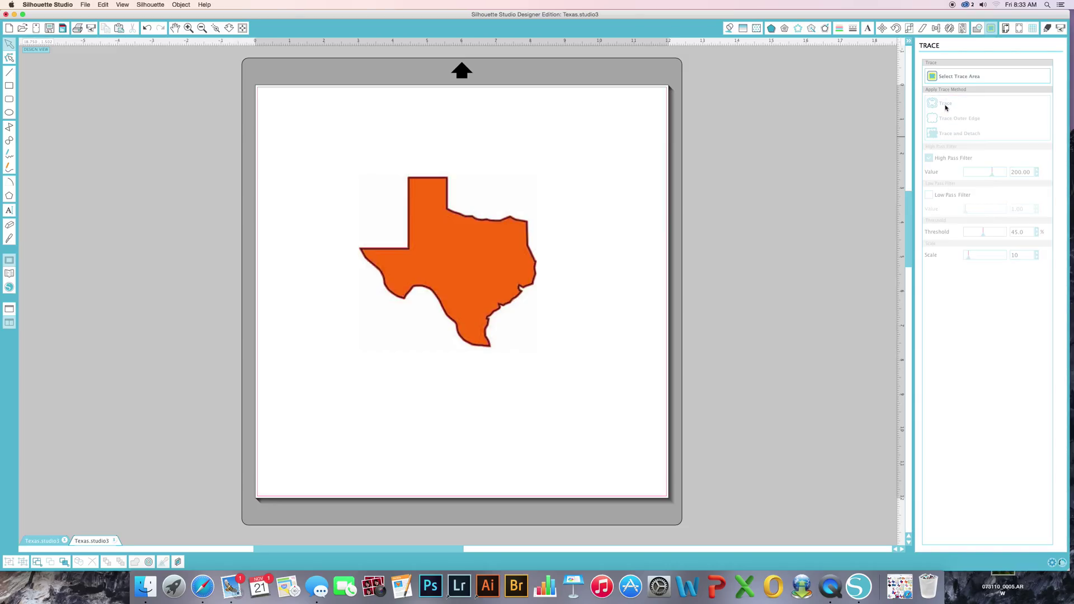
pyautogui.click(479, 254)
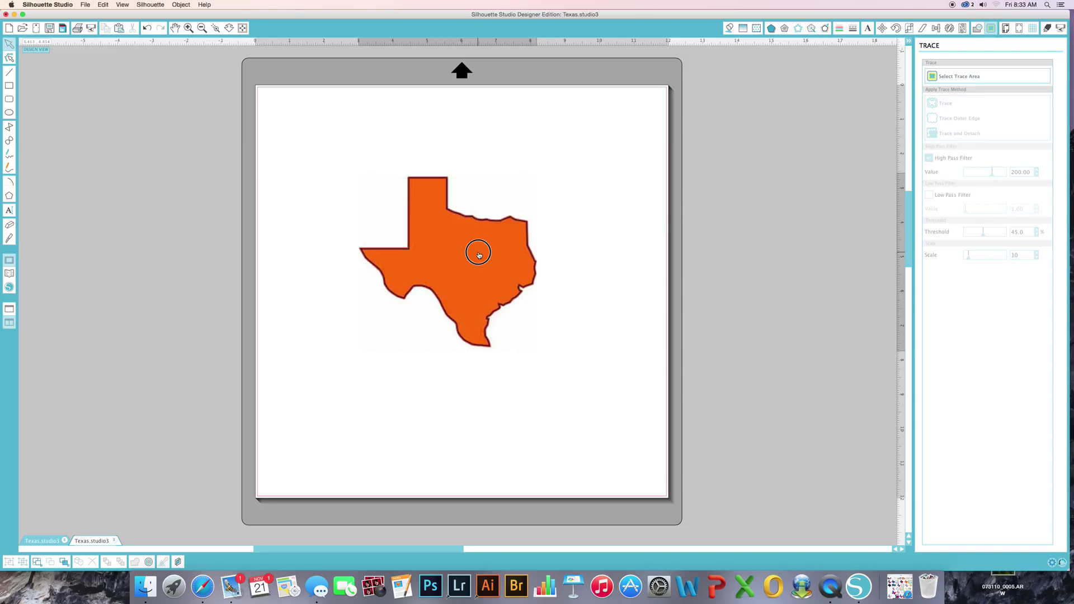
pyautogui.moveTo(479, 255); pyautogui.dragTo(308, 355)
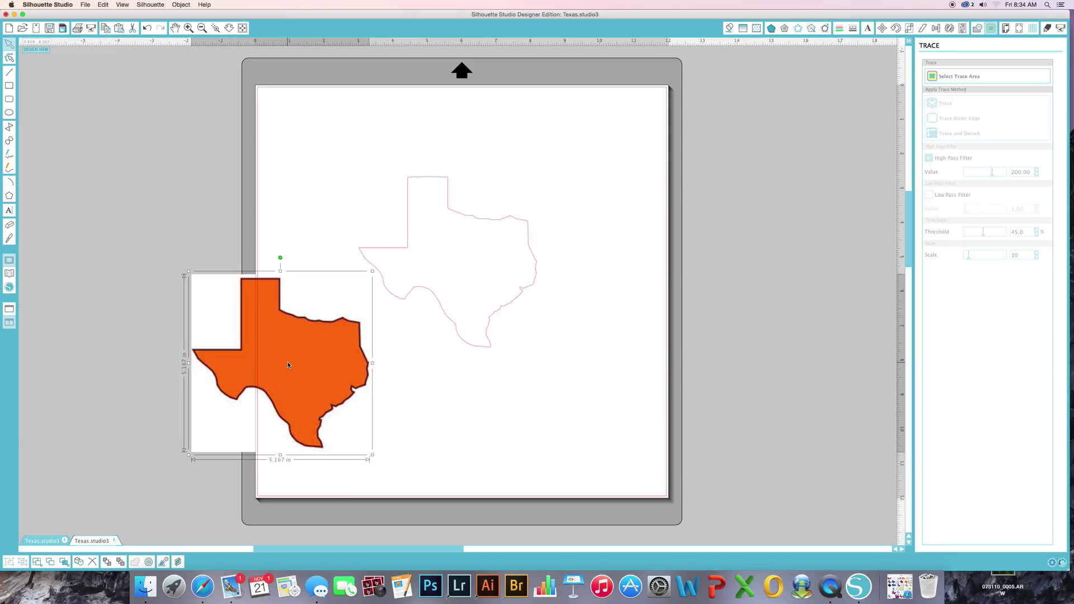
pyautogui.press('Delete')
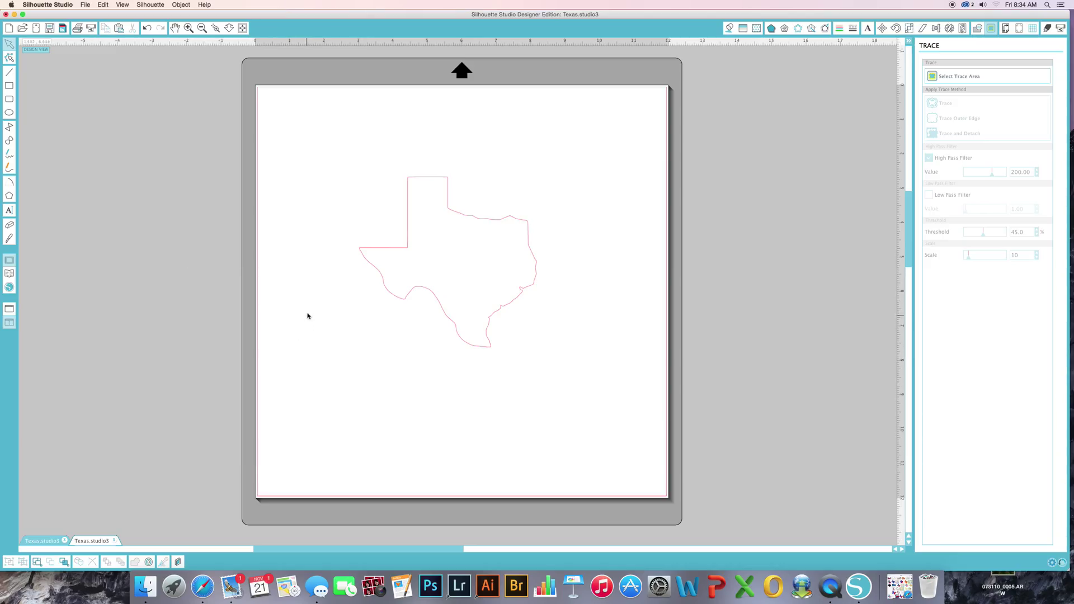
# - Set the traced Texas outline to the Cut style, with Copy Paper as material
pyautogui.click(454, 216)
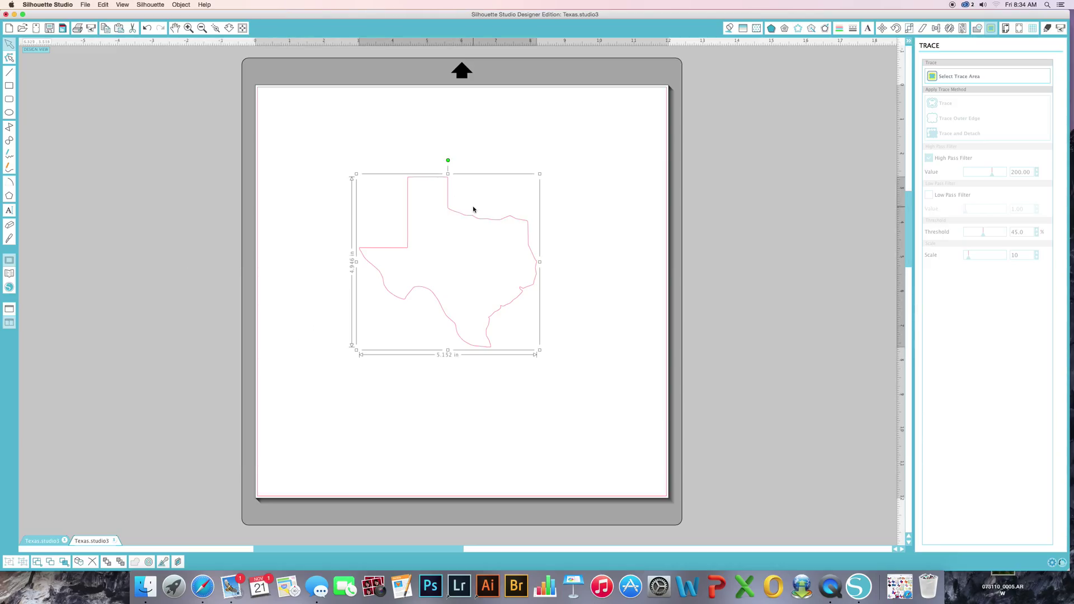
pyautogui.click(1050, 29)
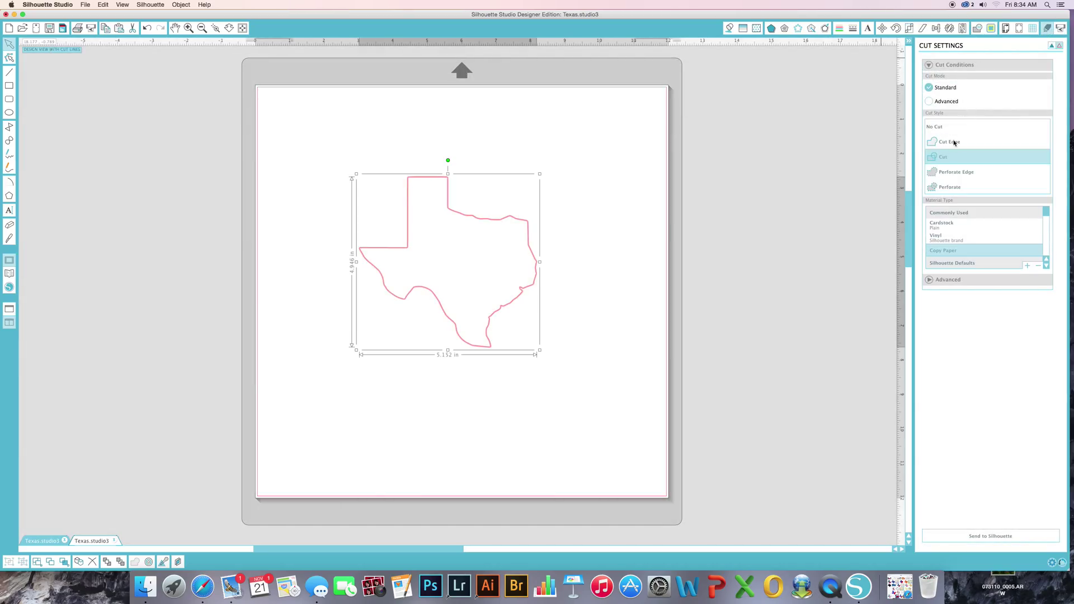
pyautogui.click(938, 128)
pyautogui.click(938, 158)
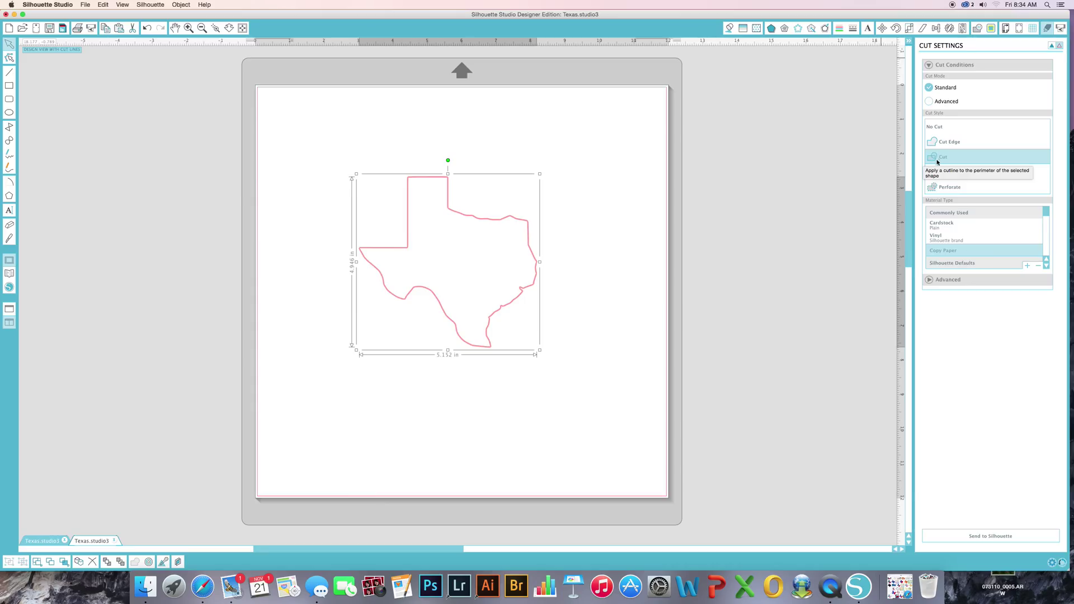
pyautogui.click(581, 221)
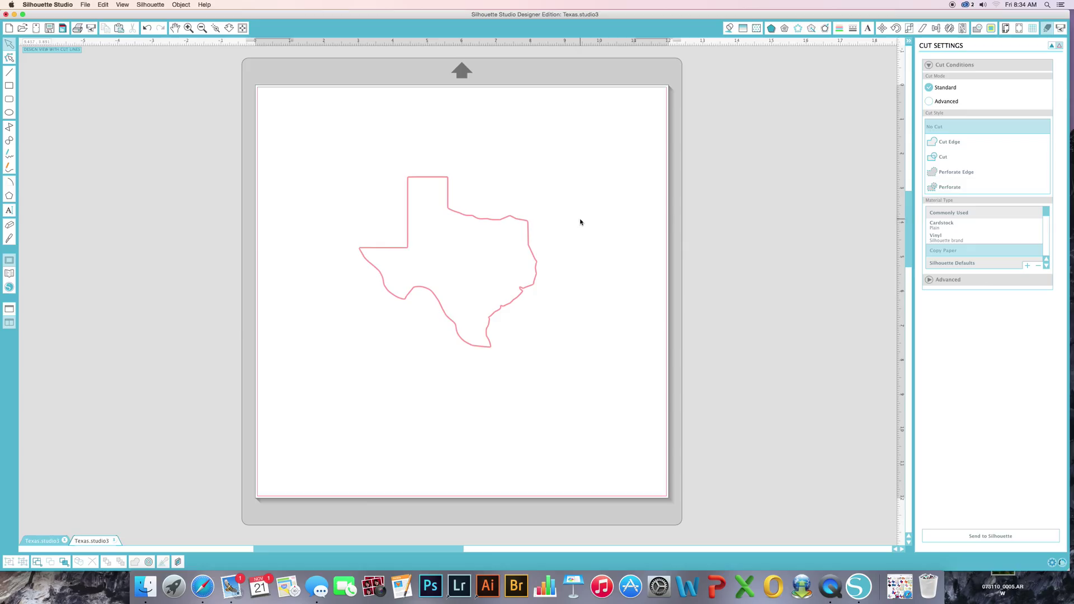
# - Copy the small red heart from the other Texas document
pyautogui.click(37, 541)
pyautogui.rightClick(739, 250)
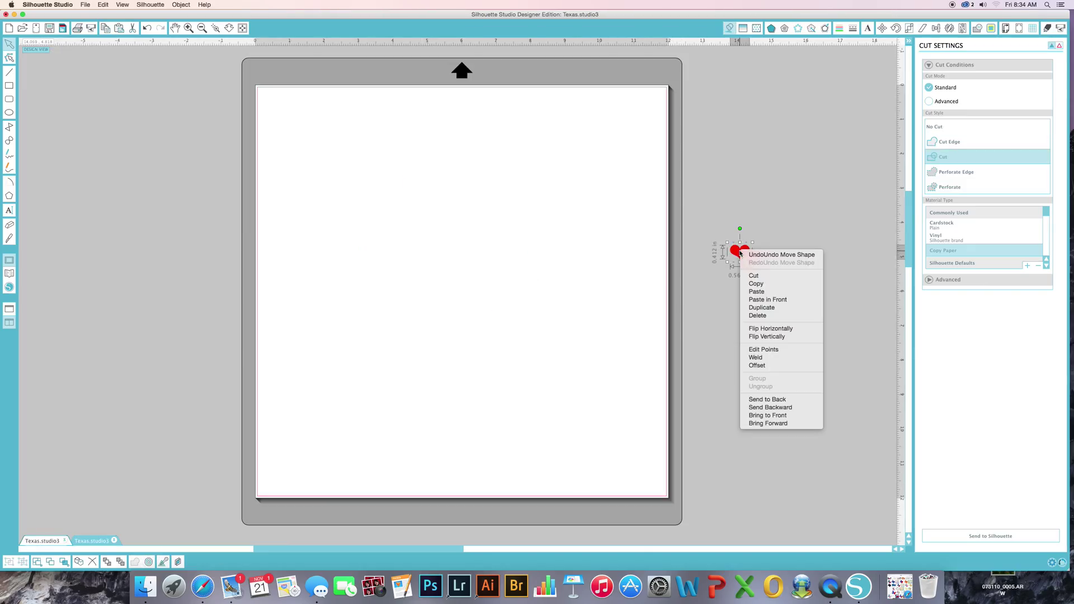
pyautogui.click(761, 287)
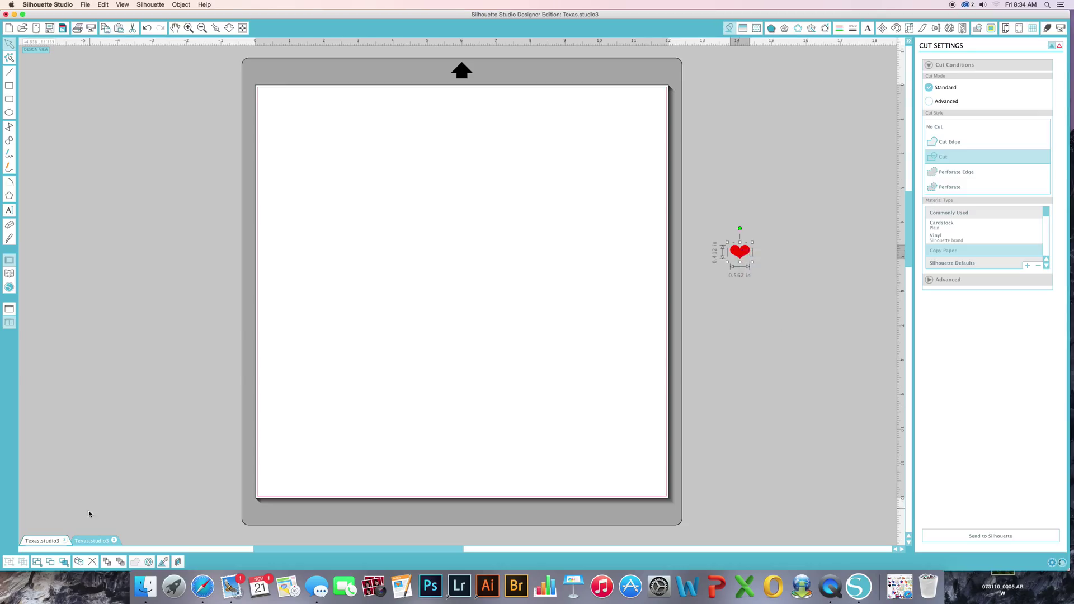
# - Paste the heart into this document and drag it inside the Texas outline
pyautogui.click(100, 541)
pyautogui.click(559, 307)
pyautogui.rightClick(559, 311)
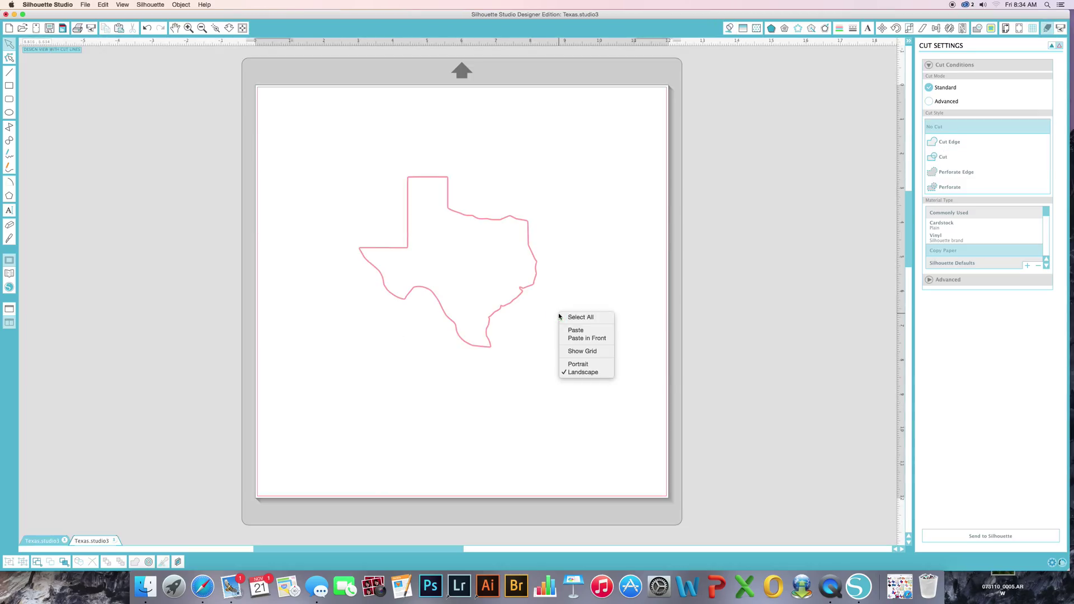
pyautogui.click(574, 330)
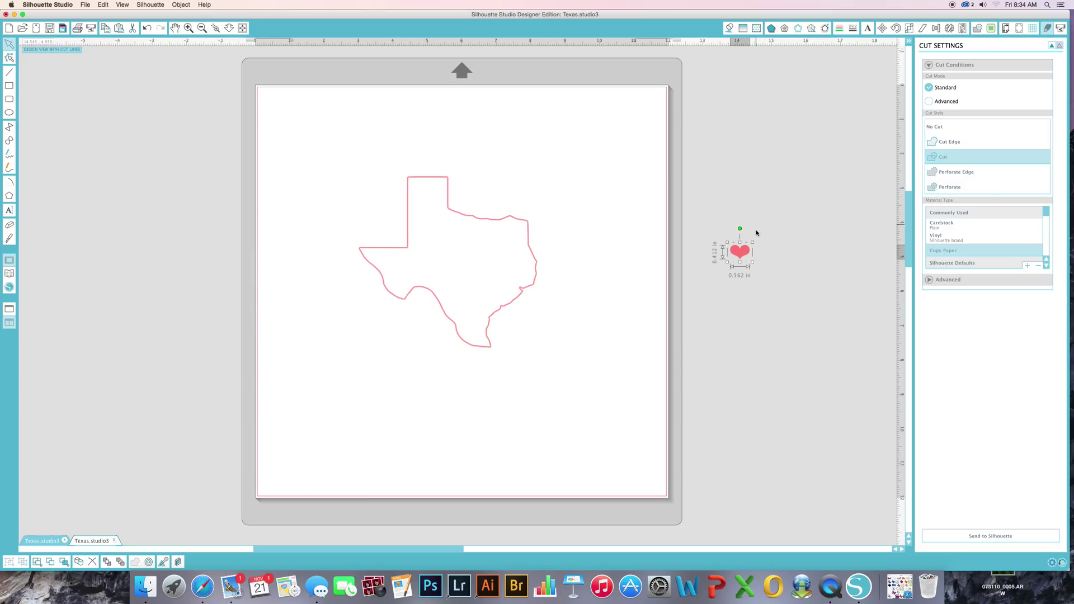
pyautogui.moveTo(742, 258); pyautogui.dragTo(505, 286)
pyautogui.click(582, 246)
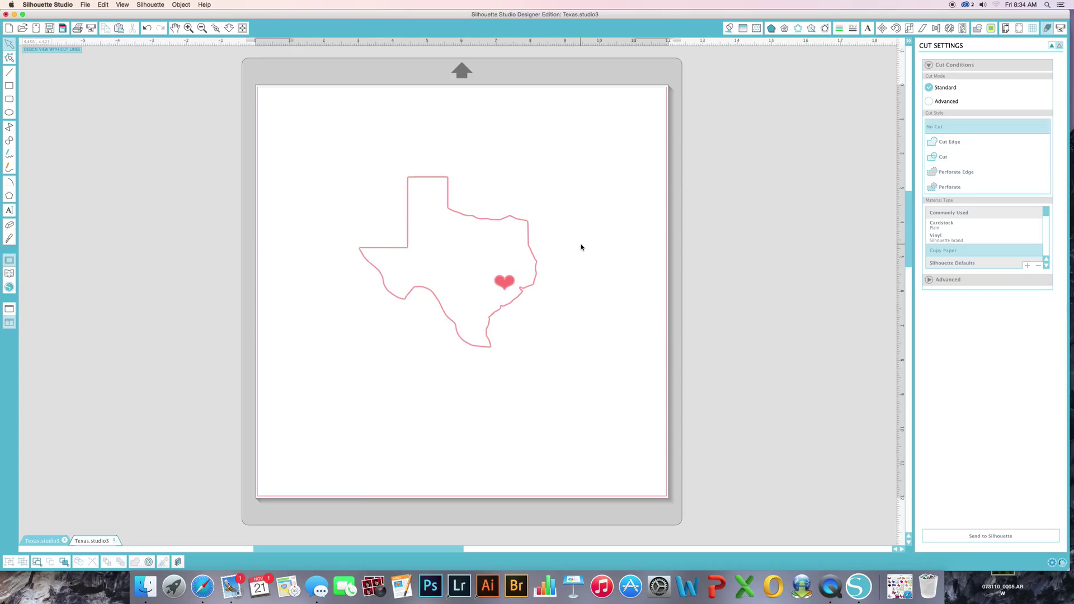
# - Return to design view and nudge the heart just inside Texas's eastern border
pyautogui.click(1006, 28)
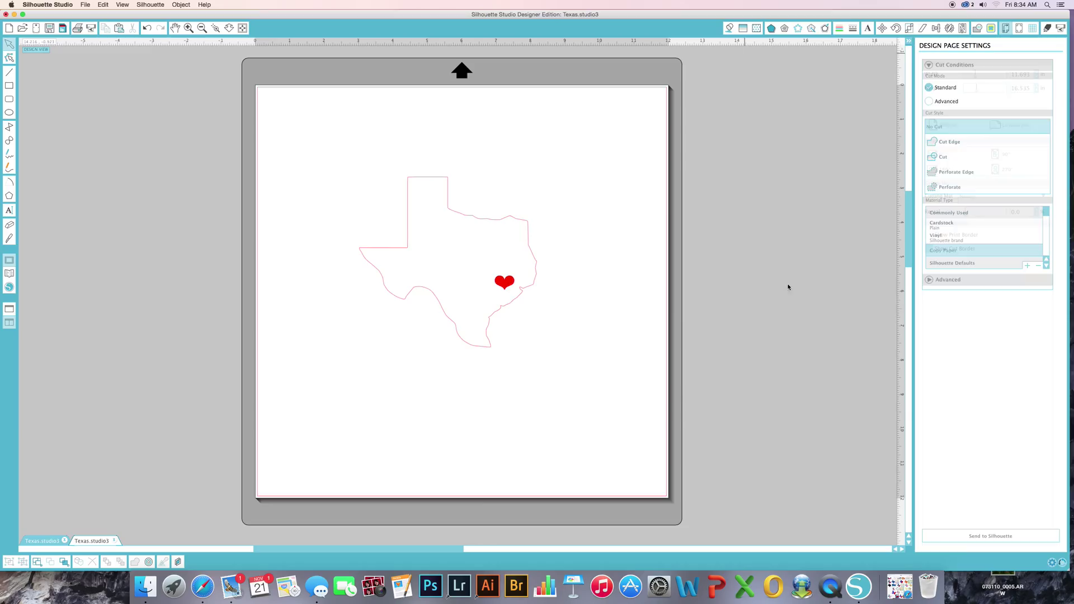
pyautogui.click(507, 282)
pyautogui.moveTo(506, 281)
pyautogui.mouseDown()
pyautogui.moveTo(446, 213)
pyautogui.moveTo(432, 231)
pyautogui.moveTo(494, 274)
pyautogui.mouseUp()
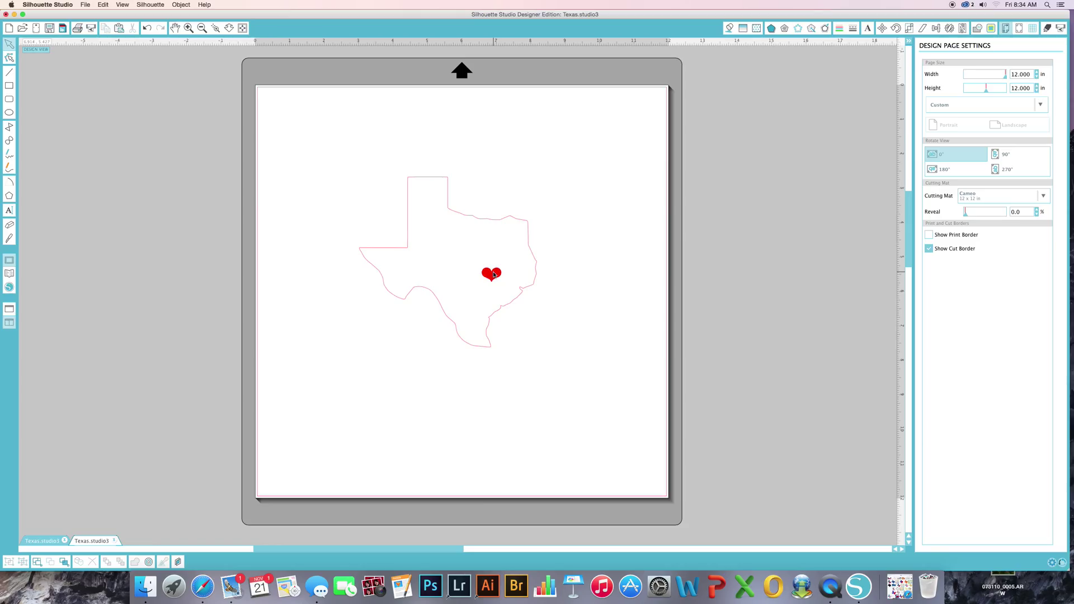
pyautogui.moveTo(492, 275)
pyautogui.mouseDown()
pyautogui.moveTo(512, 271)
pyautogui.moveTo(511, 282)
pyautogui.mouseUp()
pyautogui.click(534, 252)
pyautogui.click(514, 279)
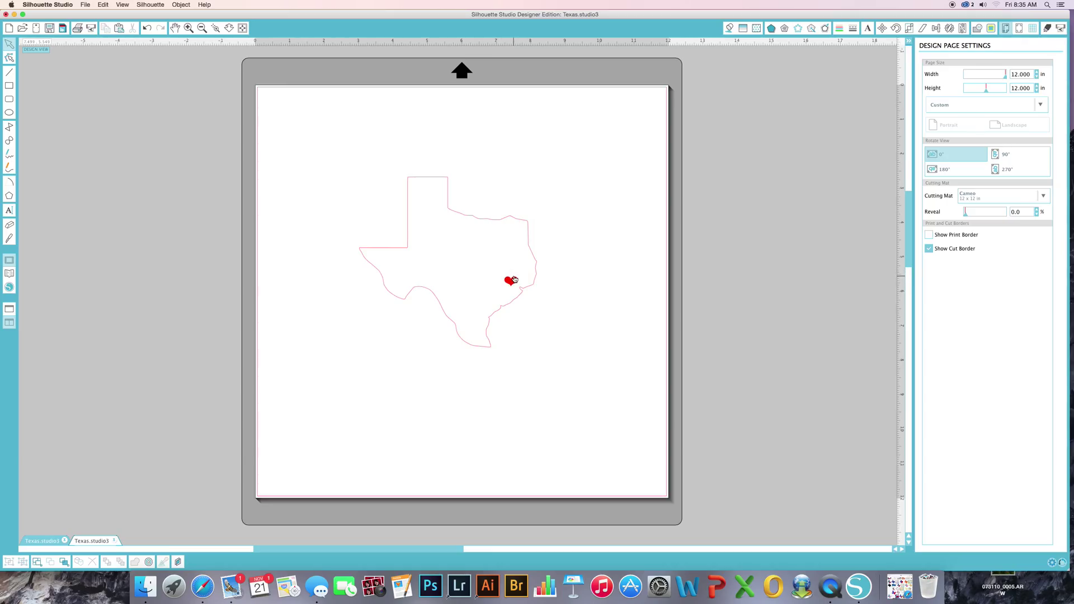
# - Set the heart's fill to none so it shows only as an outline, checking in cut-lines view
pyautogui.click(1047, 27)
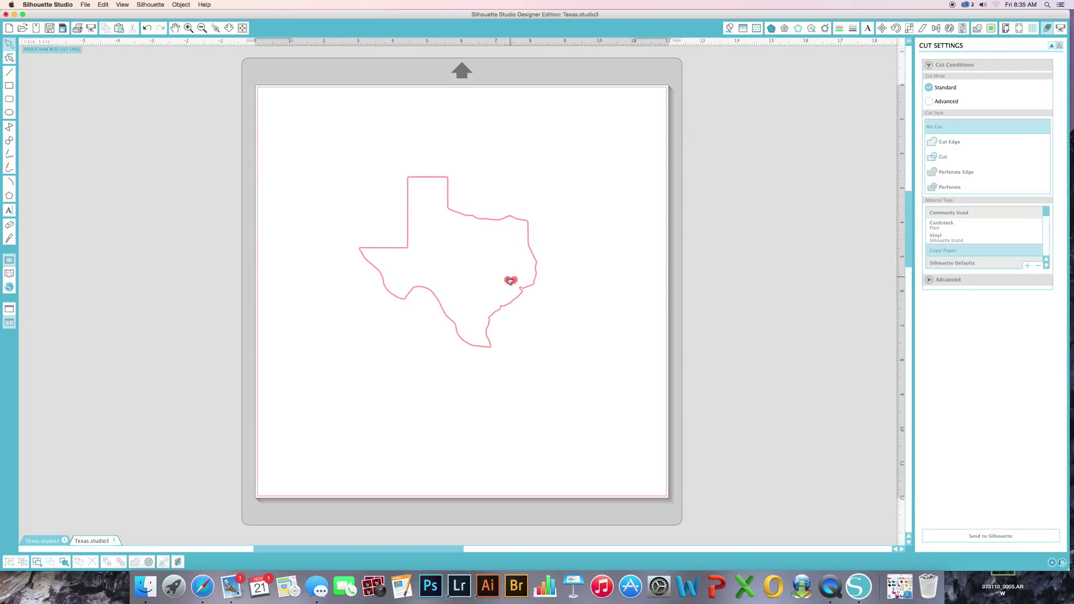
pyautogui.click(1005, 27)
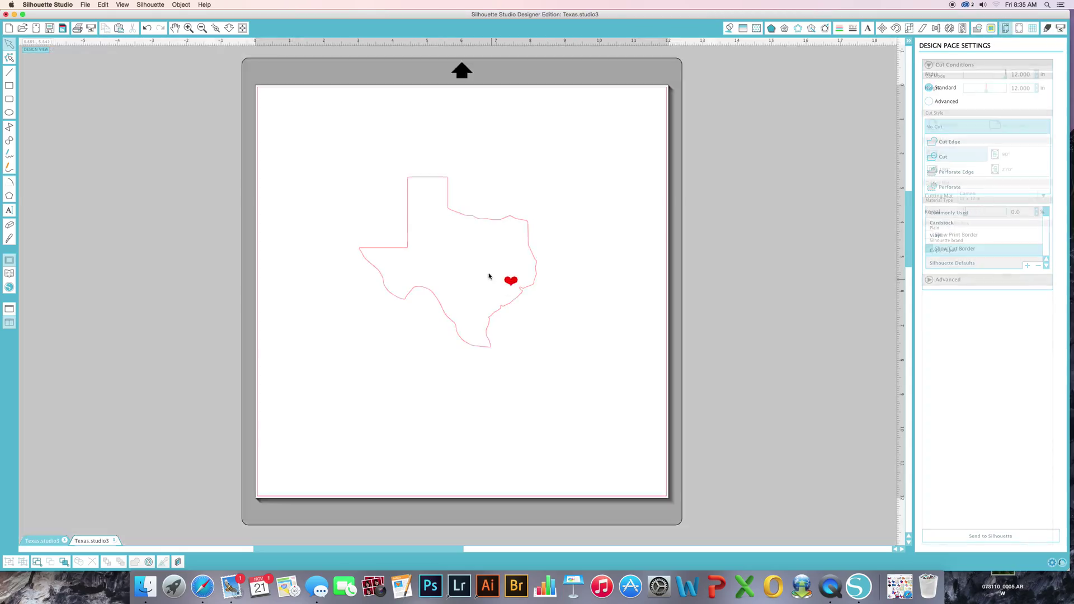
pyautogui.click(510, 281)
pyautogui.rightClick(511, 281)
pyautogui.click(644, 218)
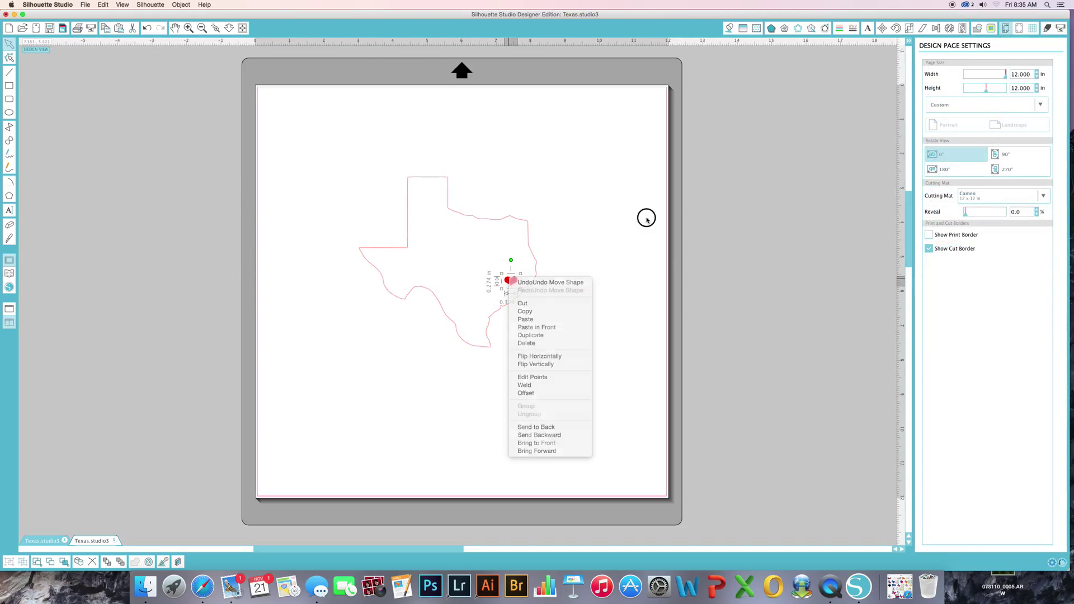
pyautogui.click(730, 28)
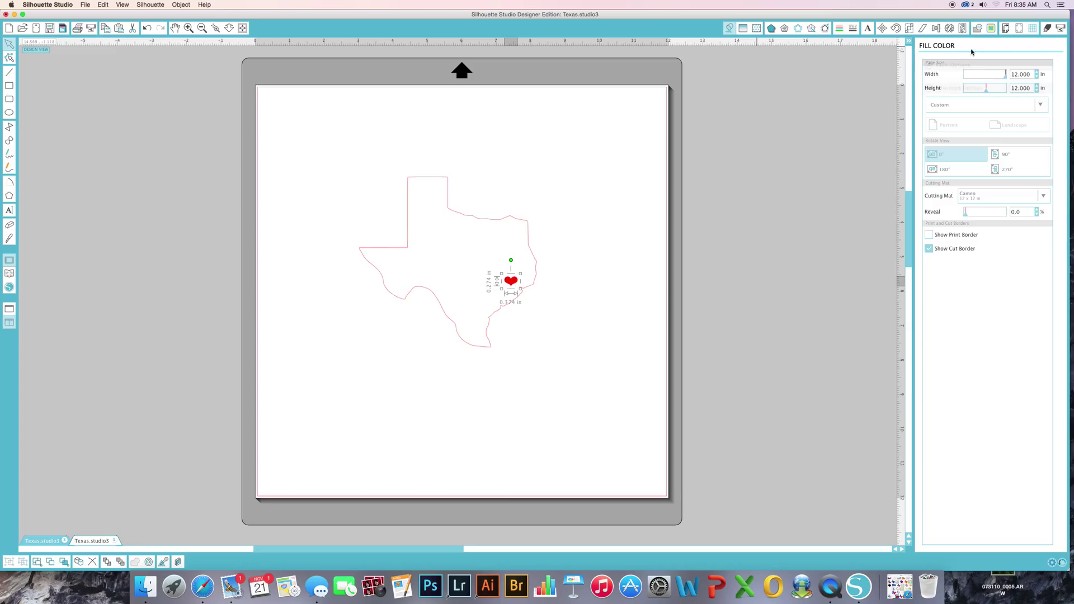
pyautogui.click(996, 83)
pyautogui.click(567, 226)
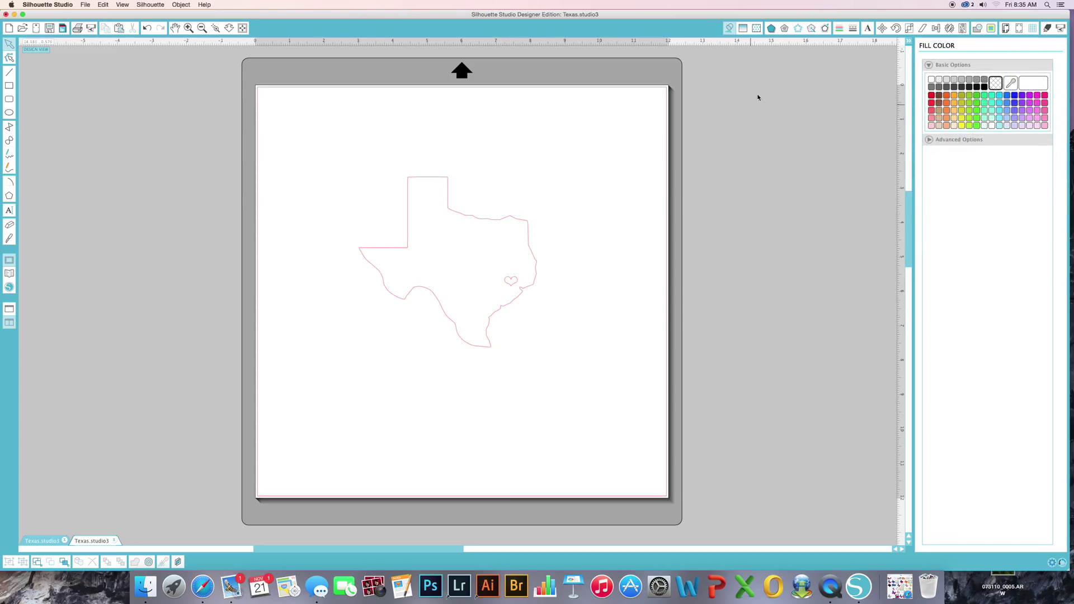
pyautogui.click(1047, 28)
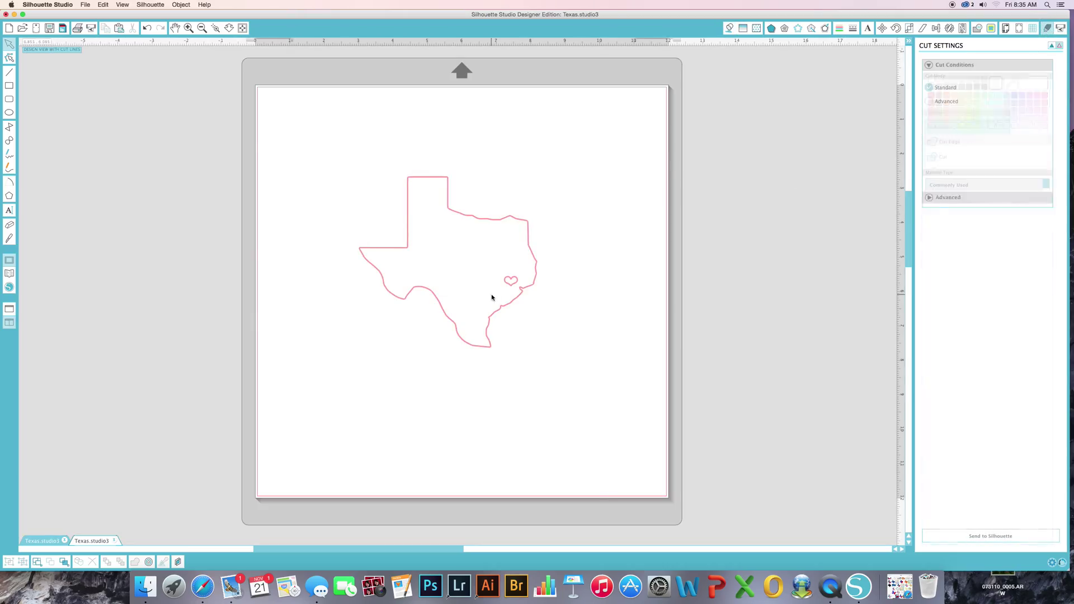
# - Try a red fill on Texas, revert it to no fill, then select the heart and Texas together
pyautogui.click(1006, 28)
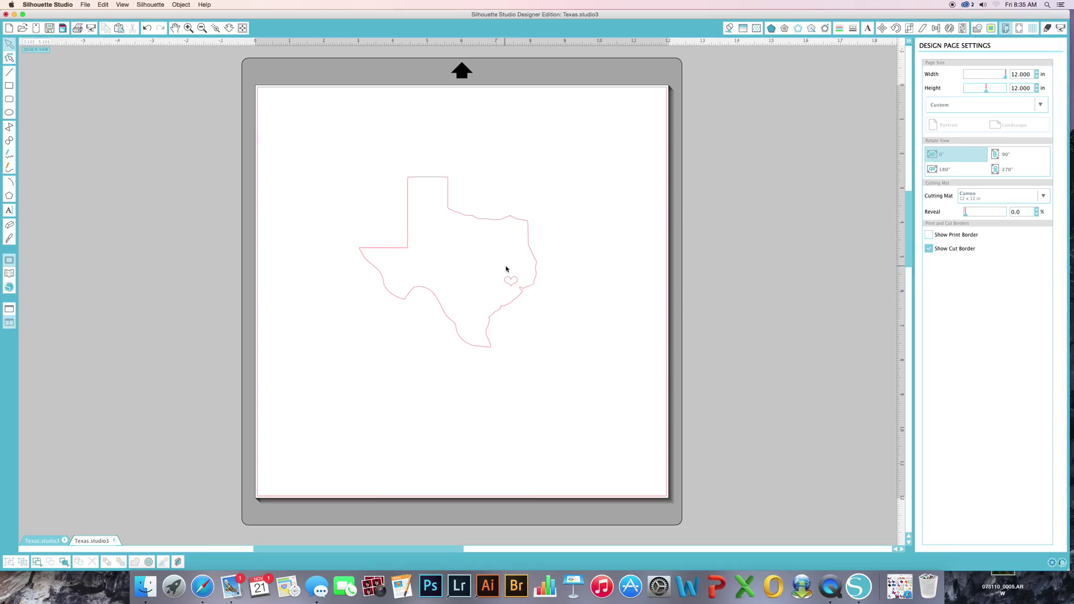
pyautogui.click(512, 282)
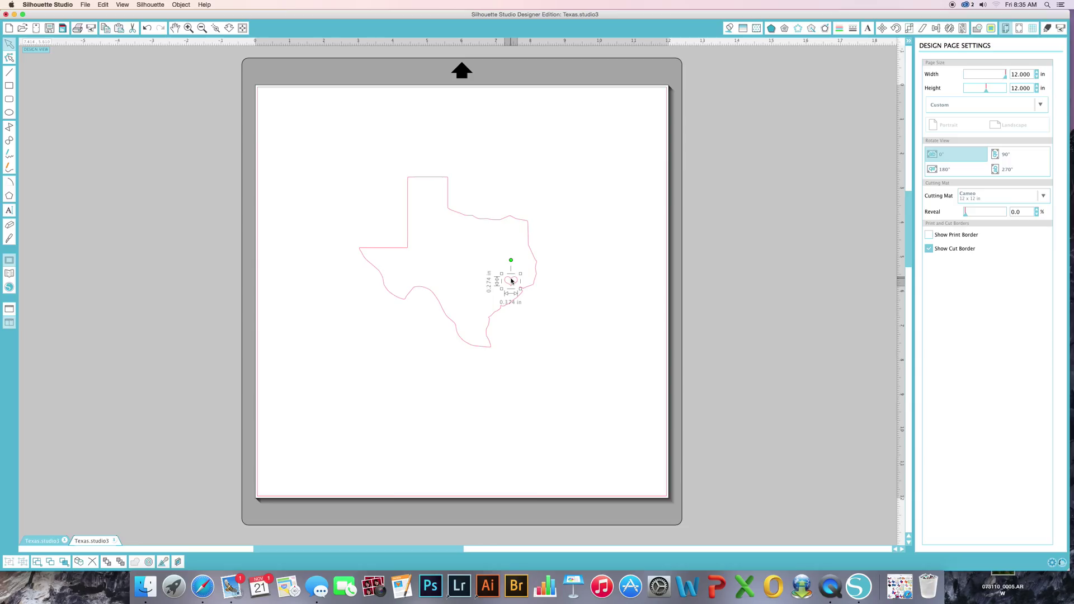
pyautogui.click(532, 223)
pyautogui.click(486, 220)
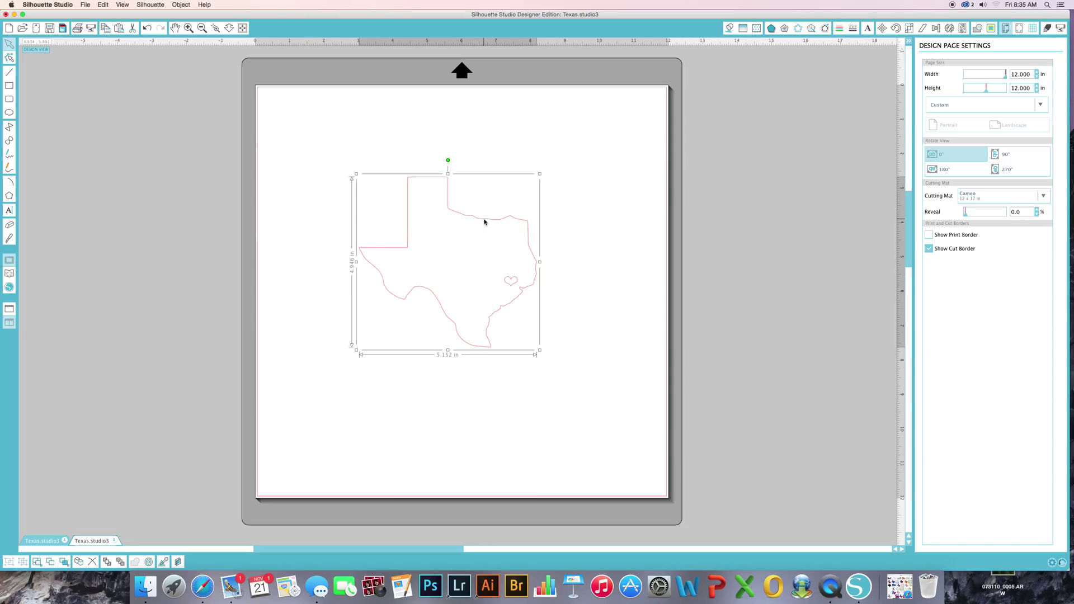
pyautogui.click(735, 28)
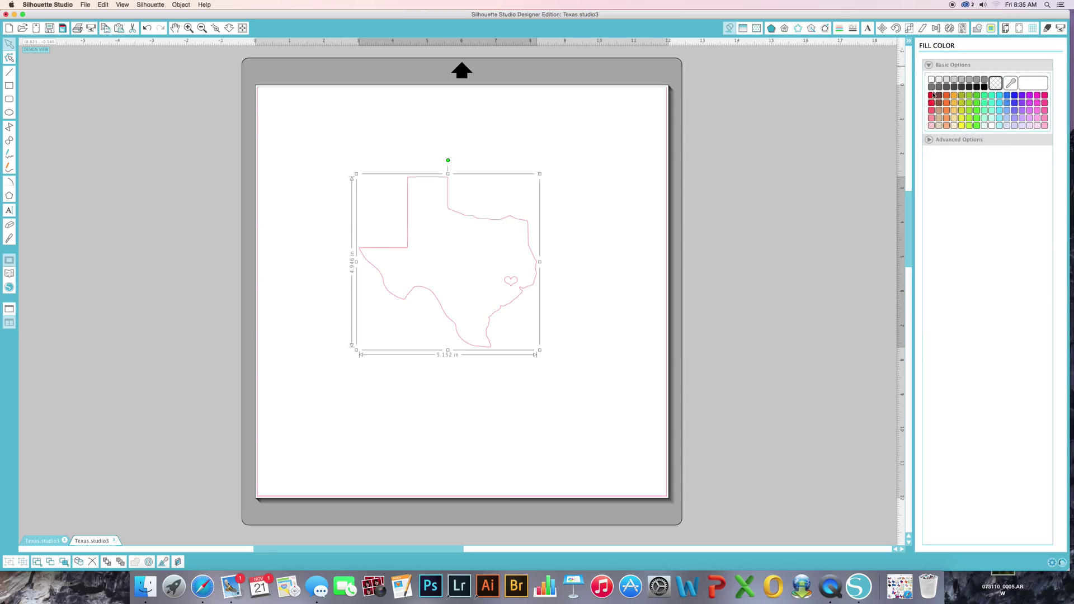
pyautogui.click(932, 96)
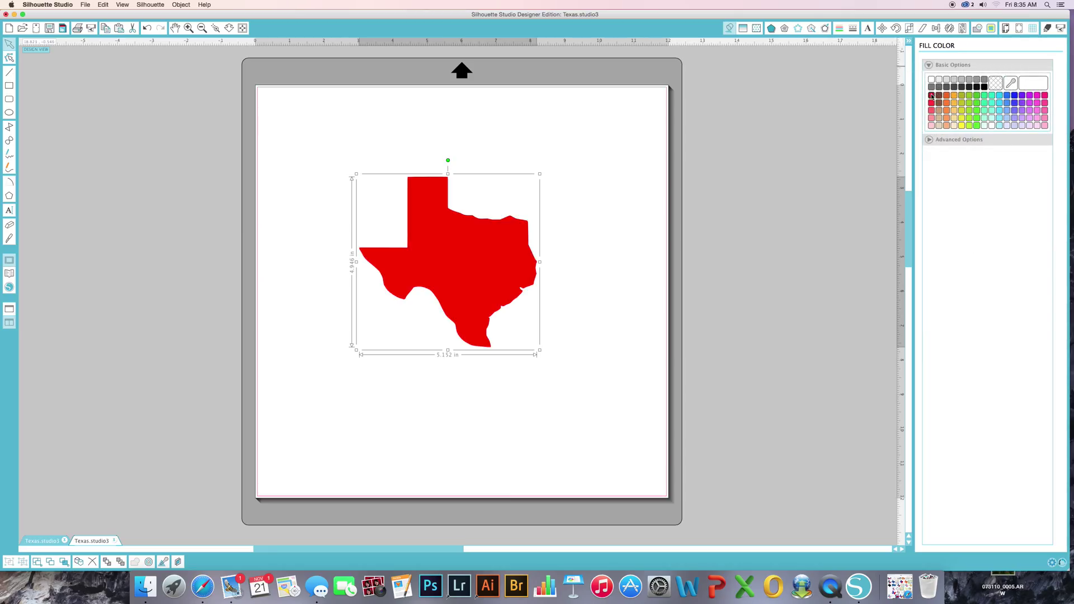
pyautogui.click(997, 84)
pyautogui.click(510, 281)
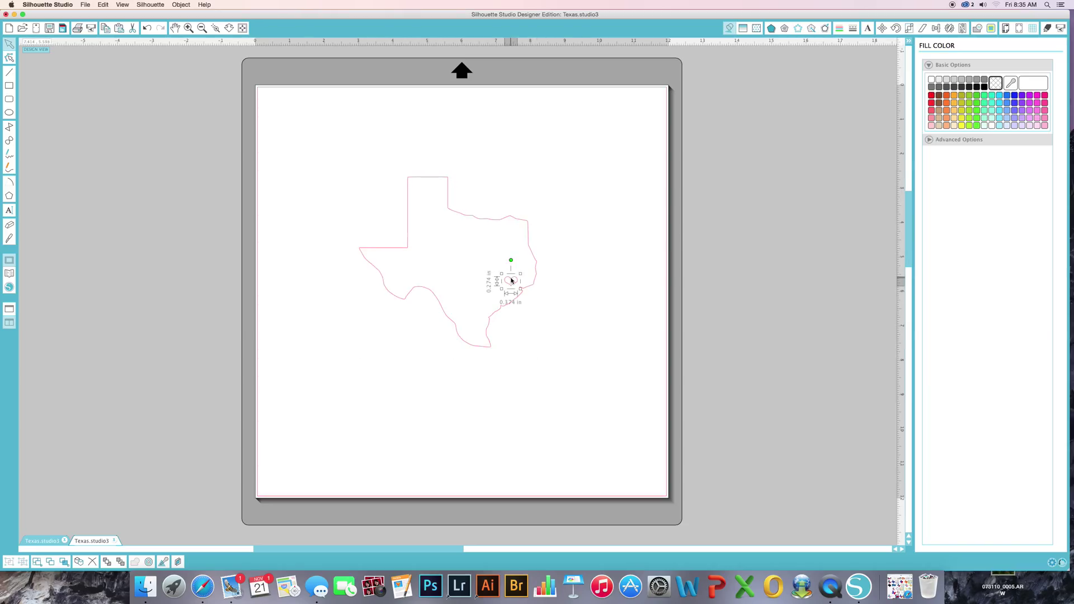
pyautogui.keyDown('shift'); pyautogui.click(498, 223); pyautogui.keyUp('shift')
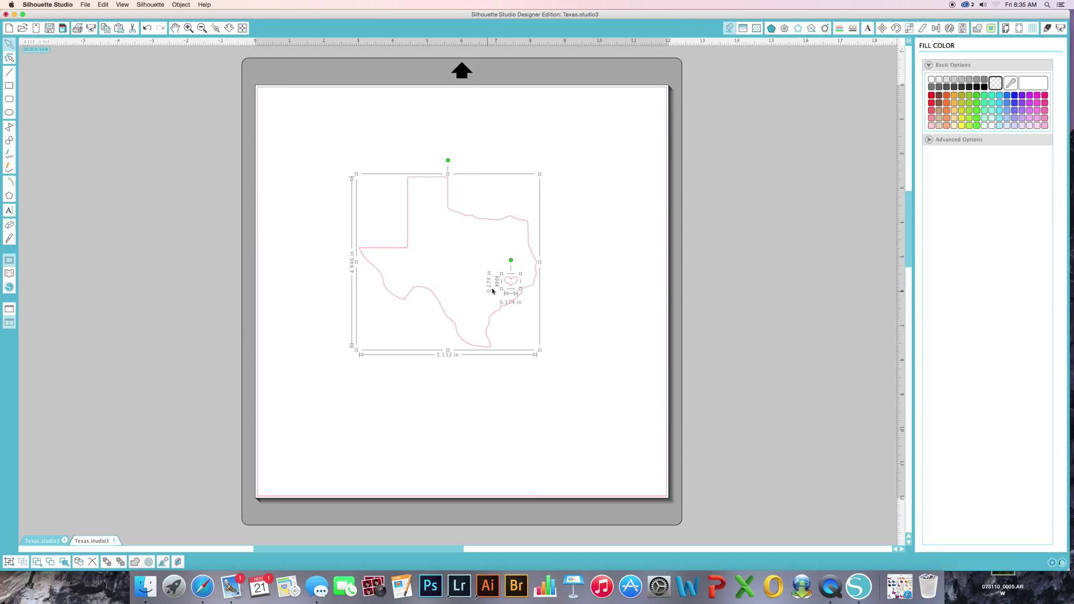
pyautogui.click(181, 5)
pyautogui.moveTo(181, 83)
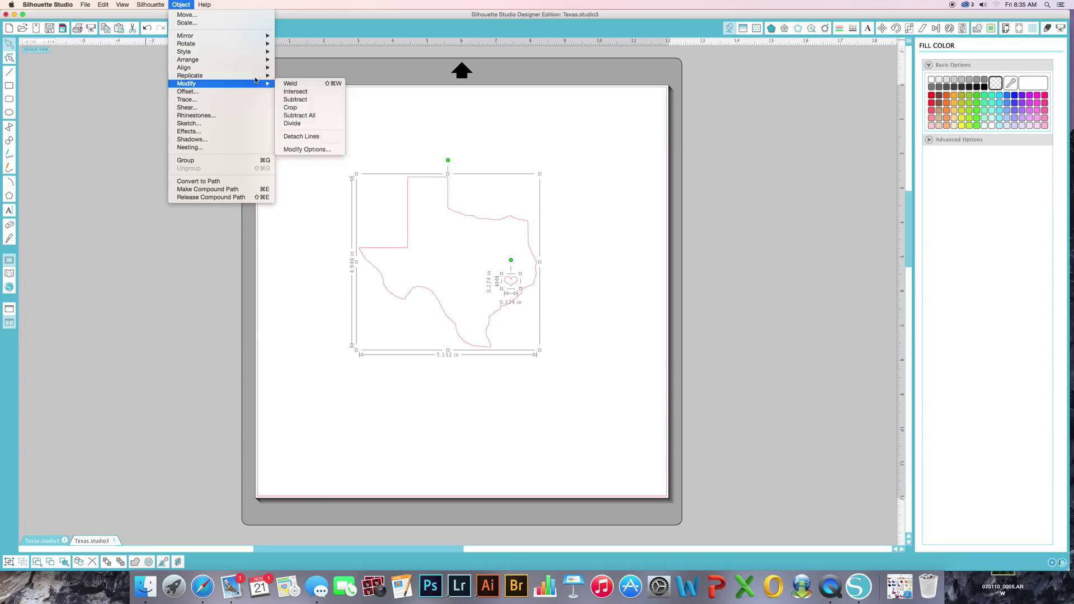
pyautogui.click(289, 100)
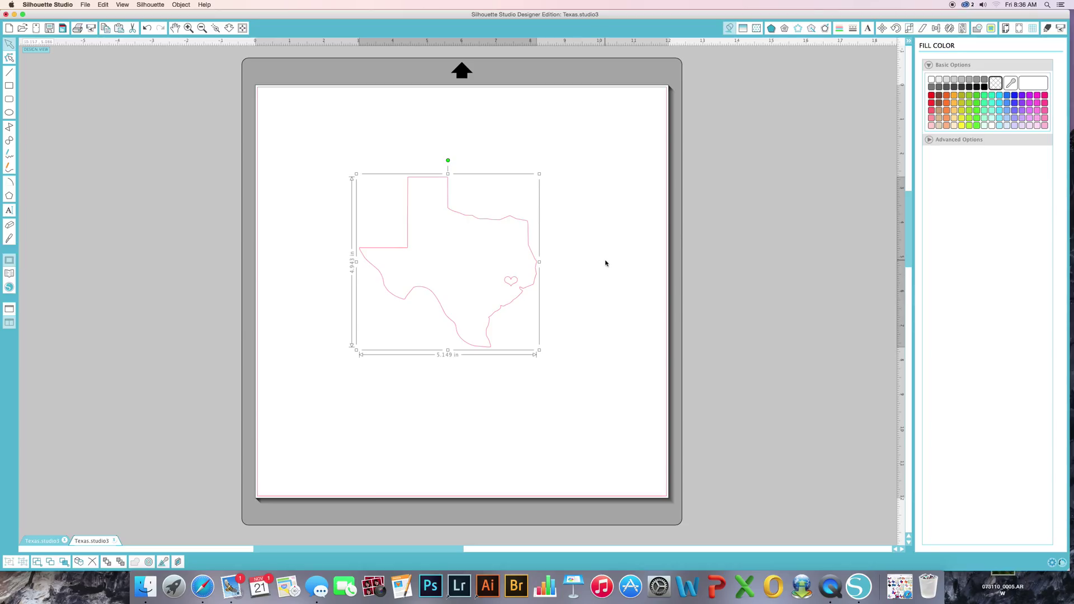
pyautogui.click(147, 28)
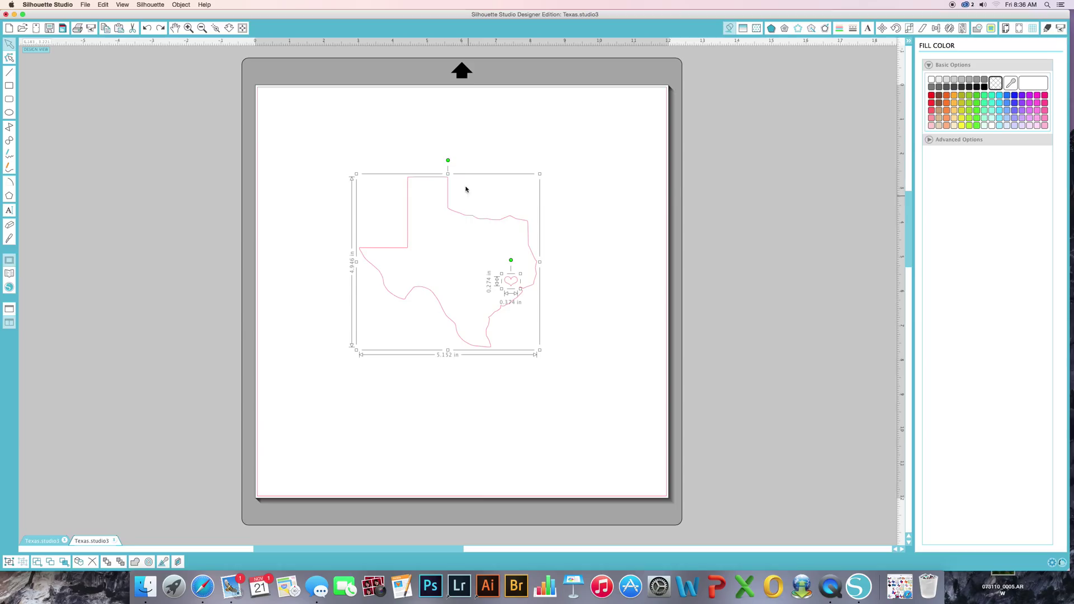
# - Combine the Texas outline and the heart into a single compound path
pyautogui.rightClick(497, 248)
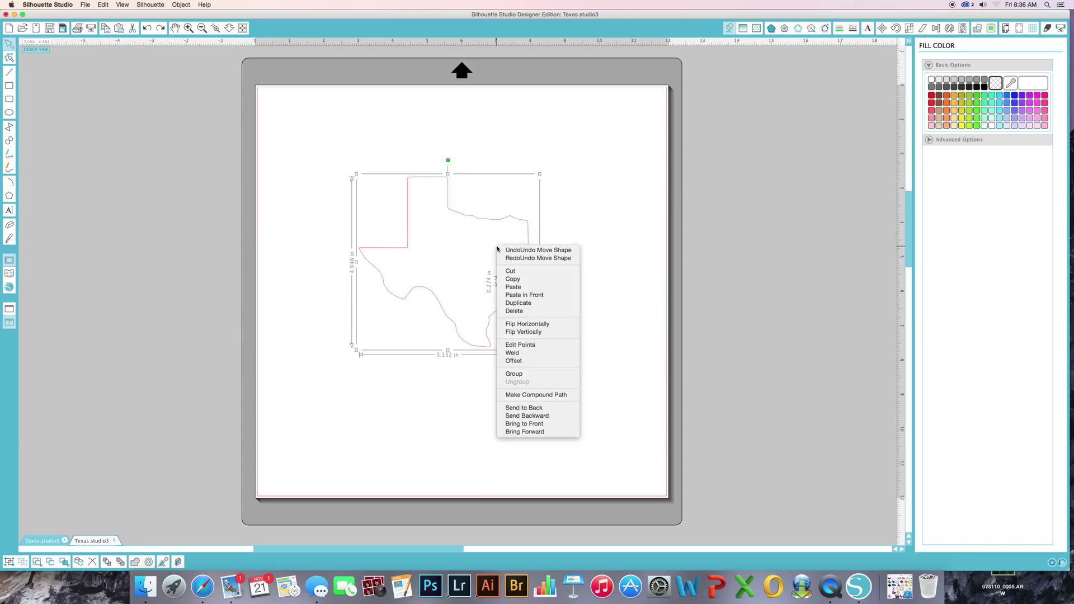
pyautogui.click(510, 394)
pyautogui.click(596, 234)
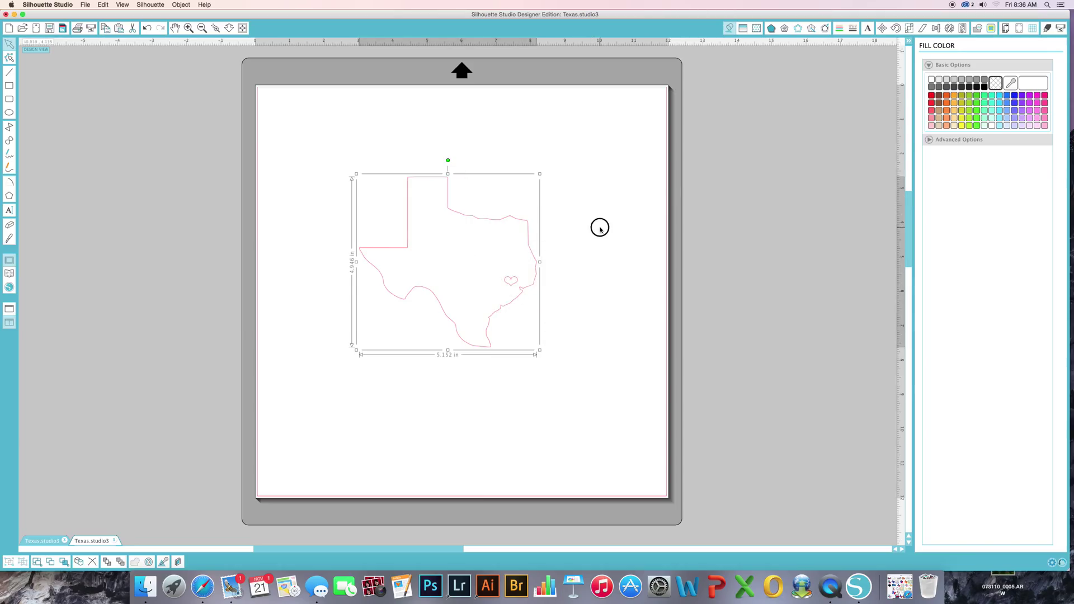
# - Fill the combined Texas shape solid blue, leaving the heart as a cut-out
pyautogui.click(509, 219)
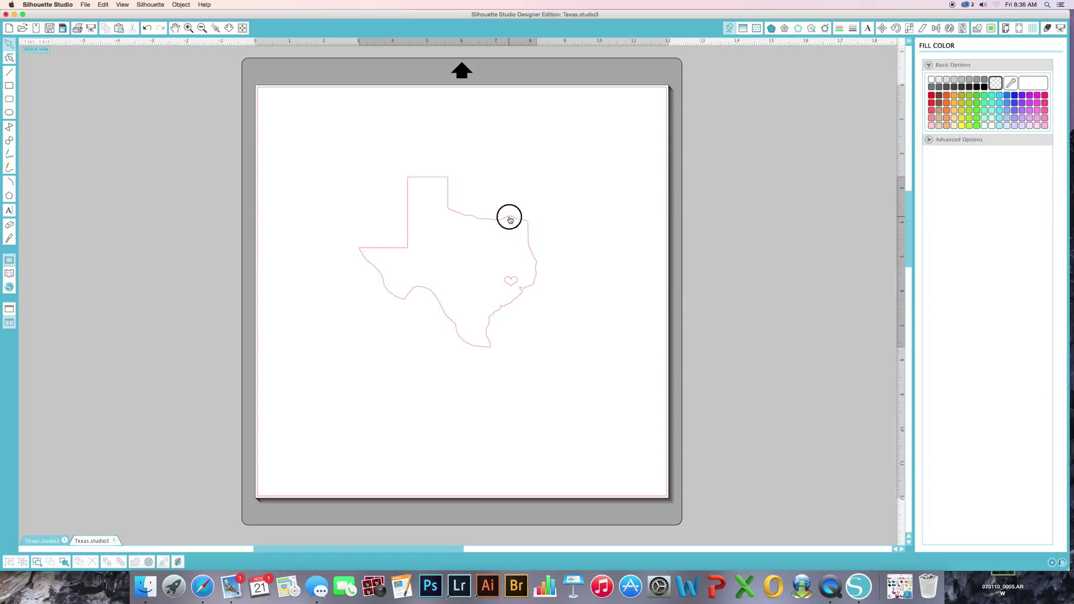
pyautogui.click(1014, 96)
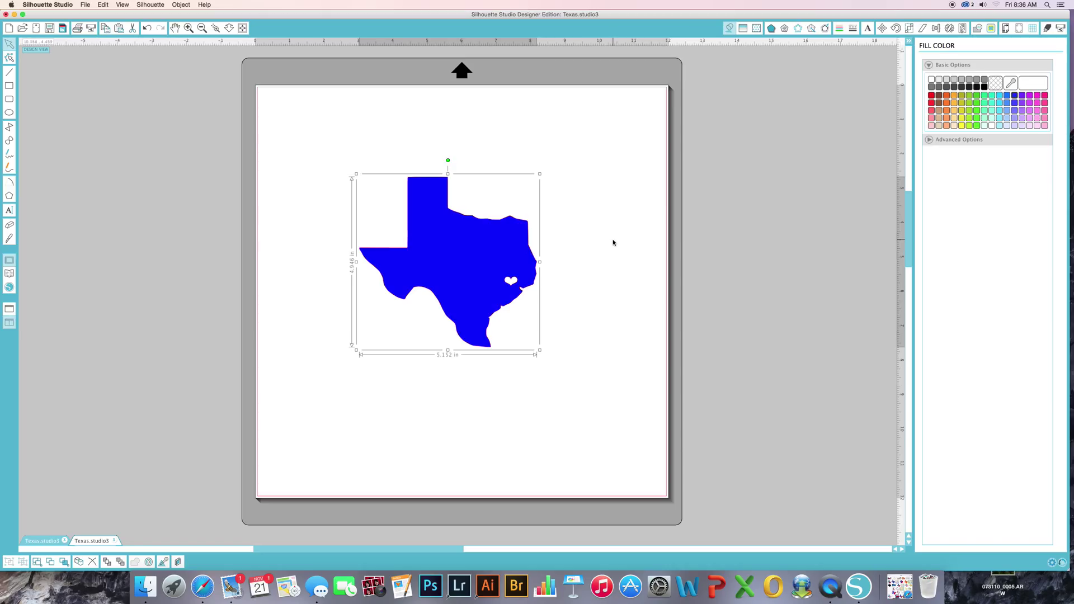
pyautogui.click(623, 190)
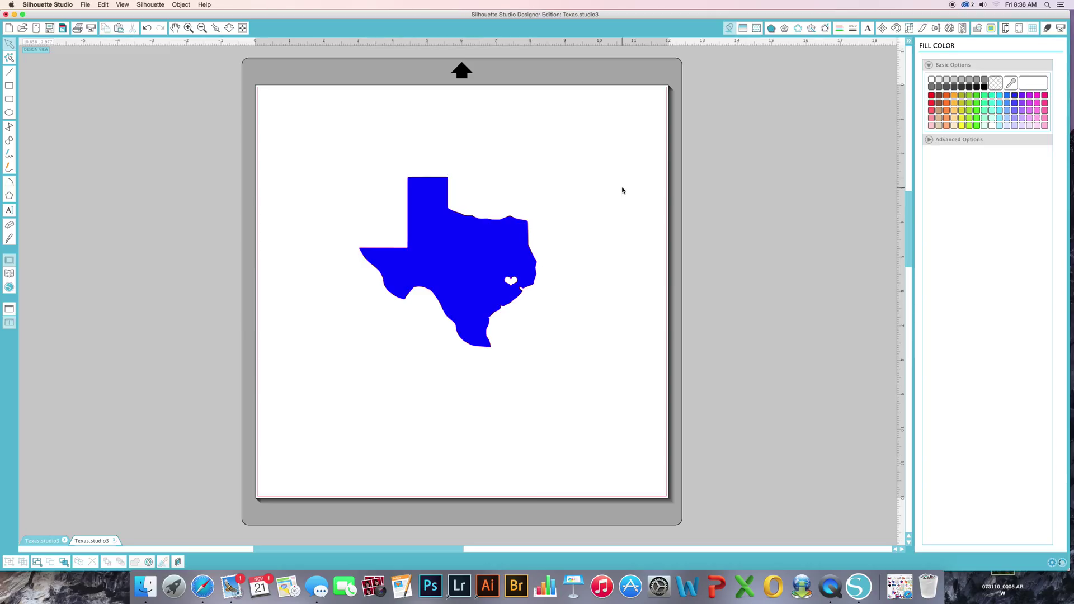